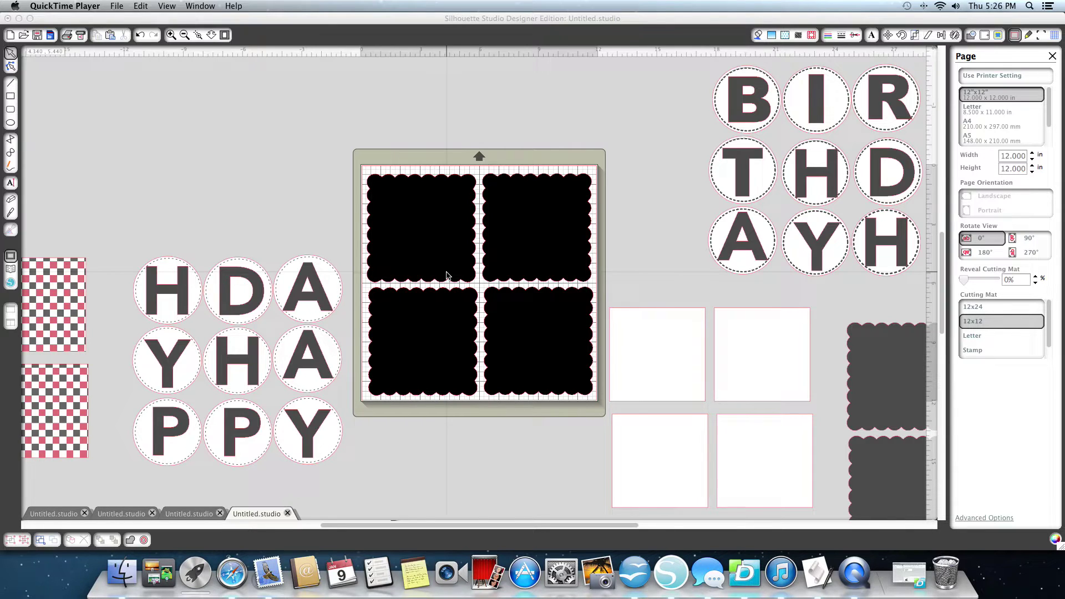
# - Select the group of four black scalloped squares on the mat in Silhouette Studio
pyautogui.click(444, 234)
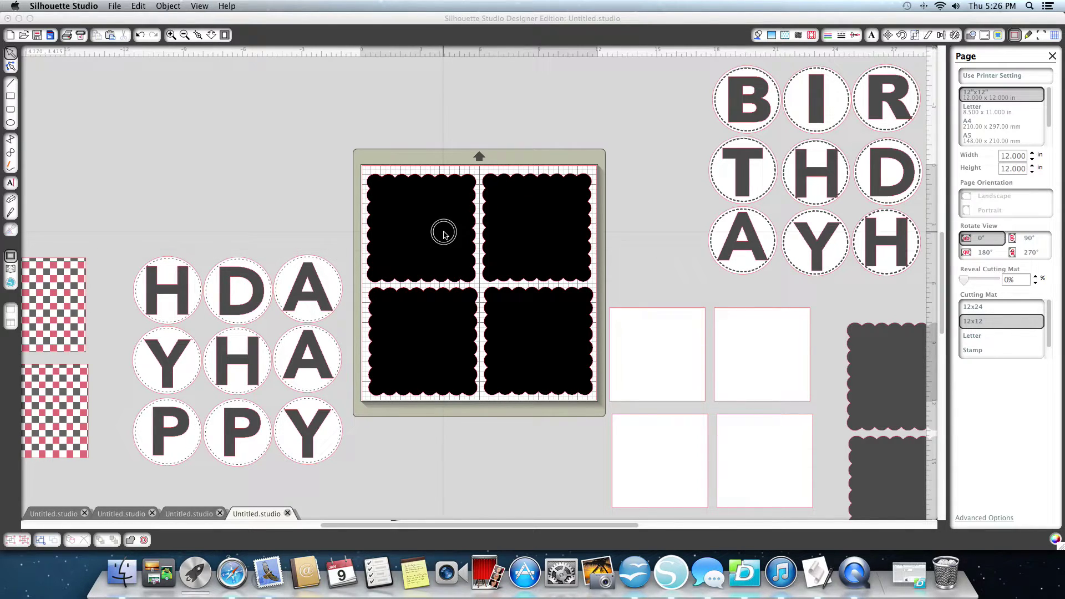
pyautogui.click(445, 237)
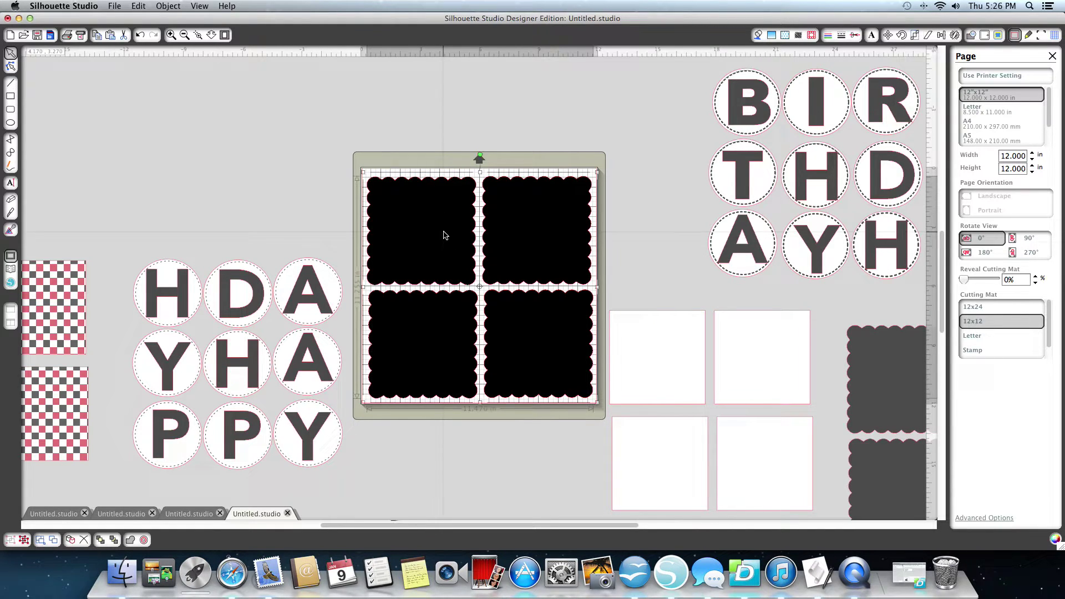
# - Fill the four selected scalloped squares with the brown swatch and deselect them
pyautogui.click(757, 35)
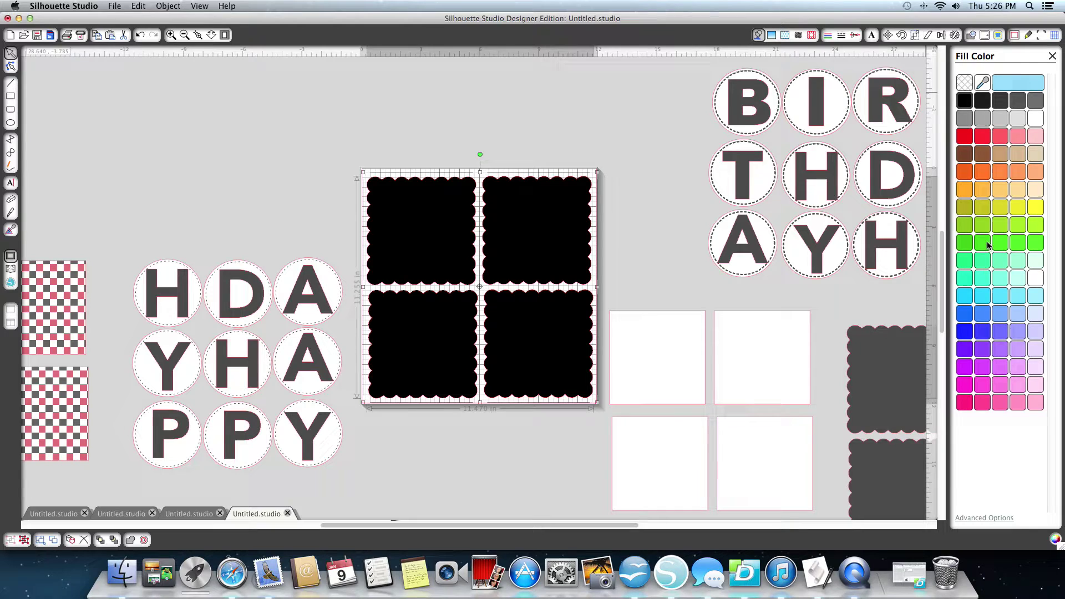
pyautogui.click(967, 157)
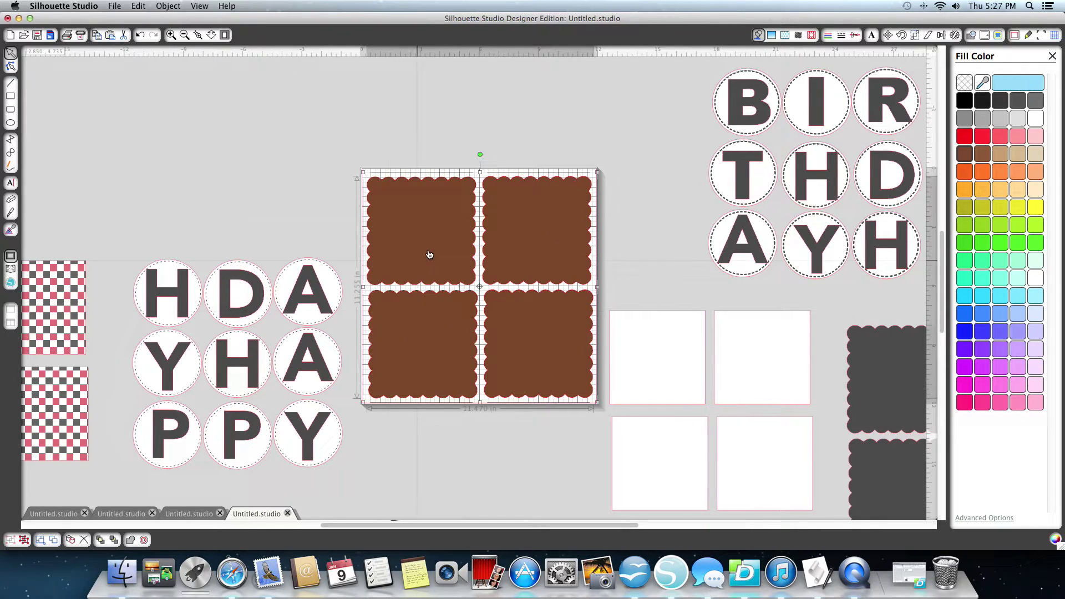
pyautogui.click(60, 318)
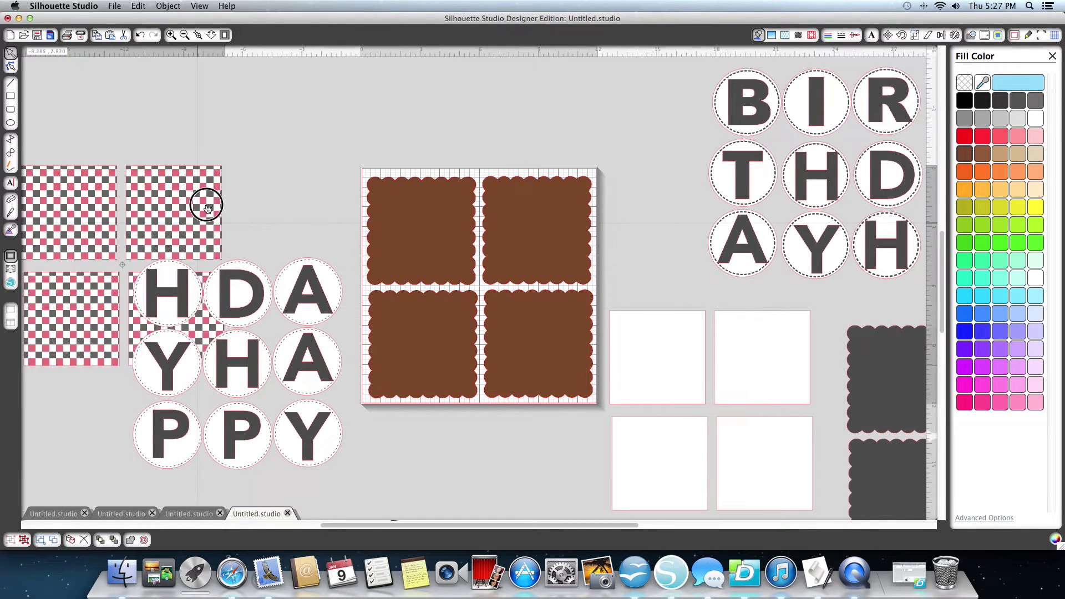
# - Move the checkered papers group to the top left of the canvas and deselect it
pyautogui.moveTo(60, 319)
pyautogui.mouseDown()
pyautogui.moveTo(278, 173)
pyautogui.moveTo(481, 200)
pyautogui.moveTo(556, 248)
pyautogui.moveTo(304, 153)
pyautogui.moveTo(244, 141)
pyautogui.mouseUp()
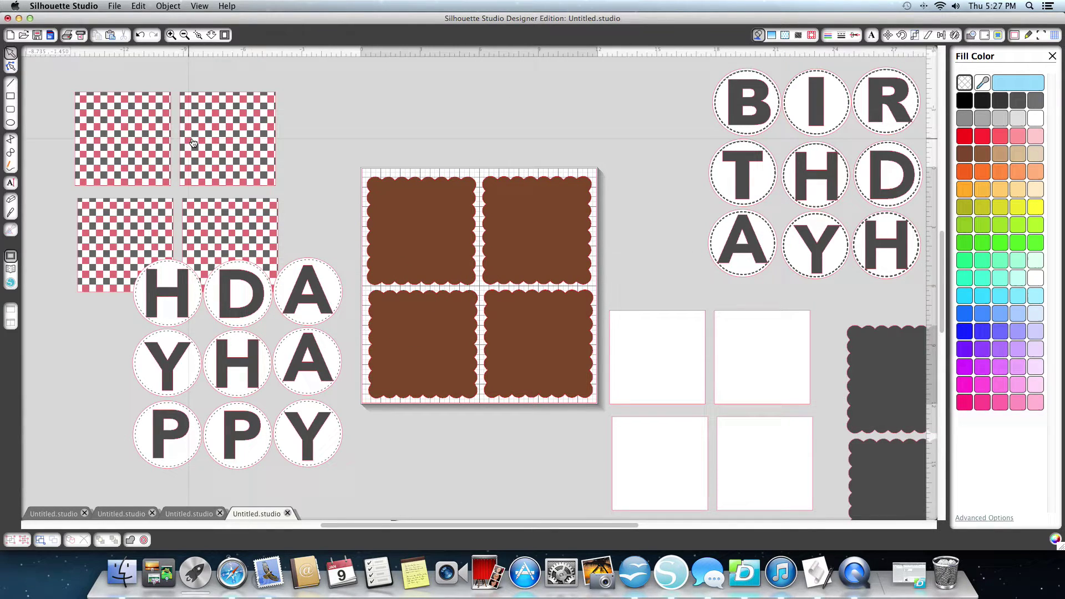
pyautogui.moveTo(191, 141)
pyautogui.mouseDown()
pyautogui.moveTo(495, 226)
pyautogui.moveTo(184, 177)
pyautogui.mouseUp()
pyautogui.click(58, 247)
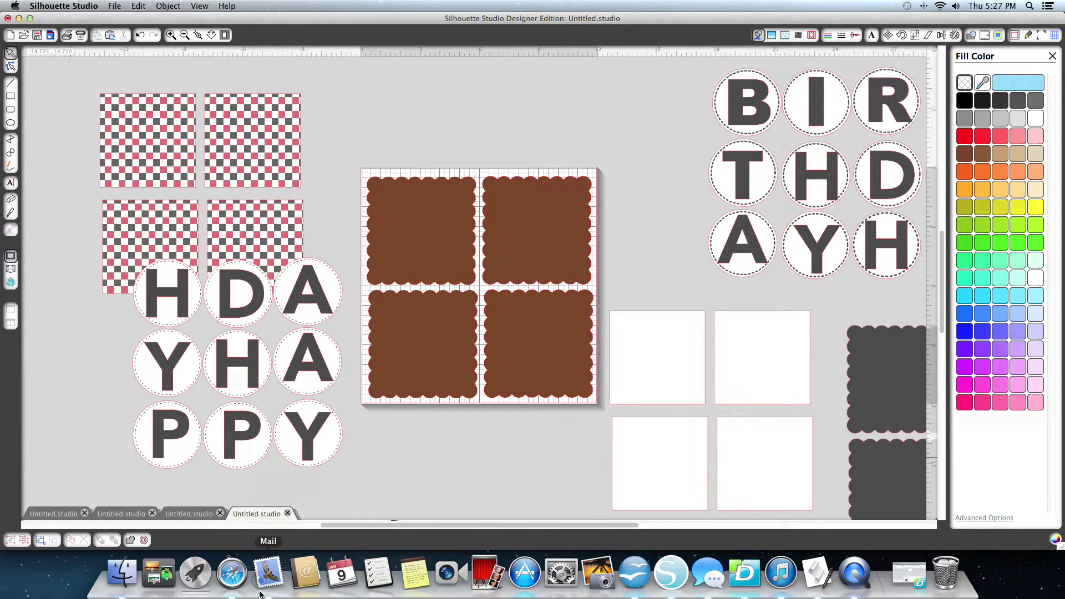
# - Search Google Images for 'louis vuitton' in Safari and preview the brown monogram pattern
pyautogui.click(232, 573)
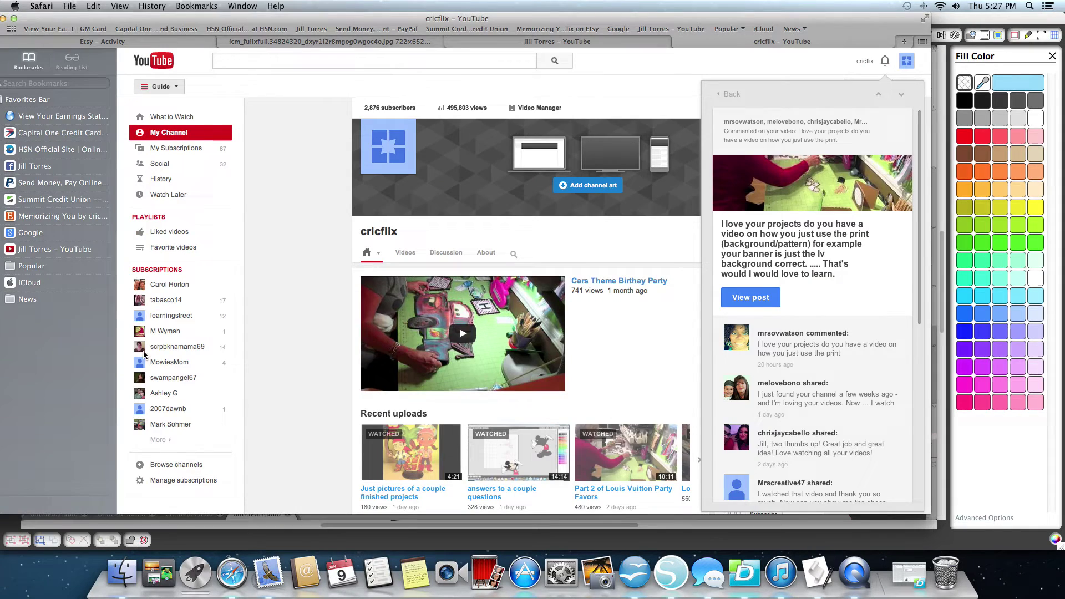
pyautogui.click(34, 235)
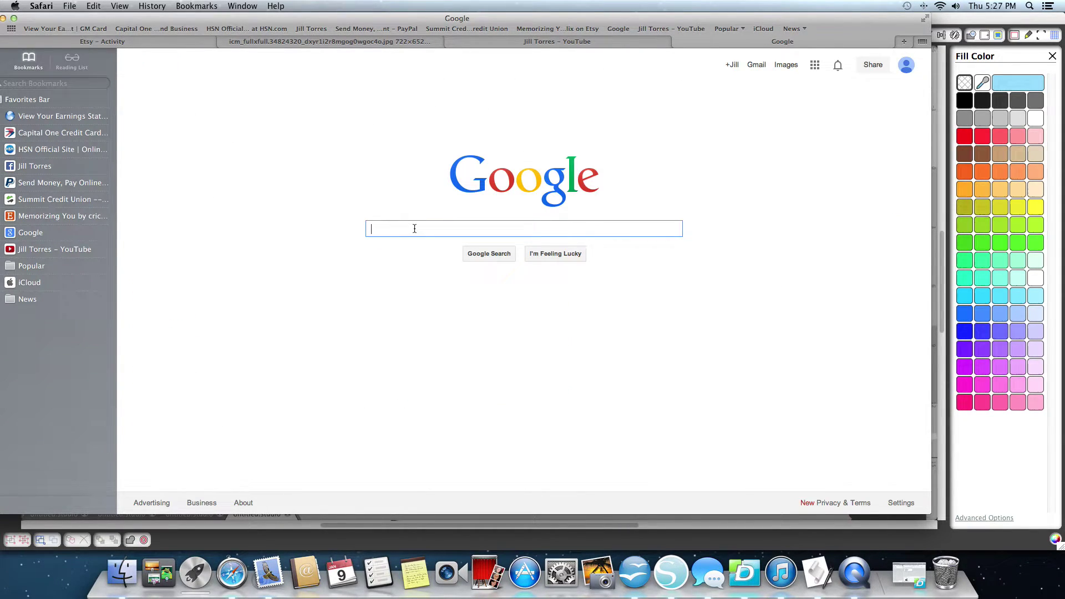
pyautogui.write('lu')
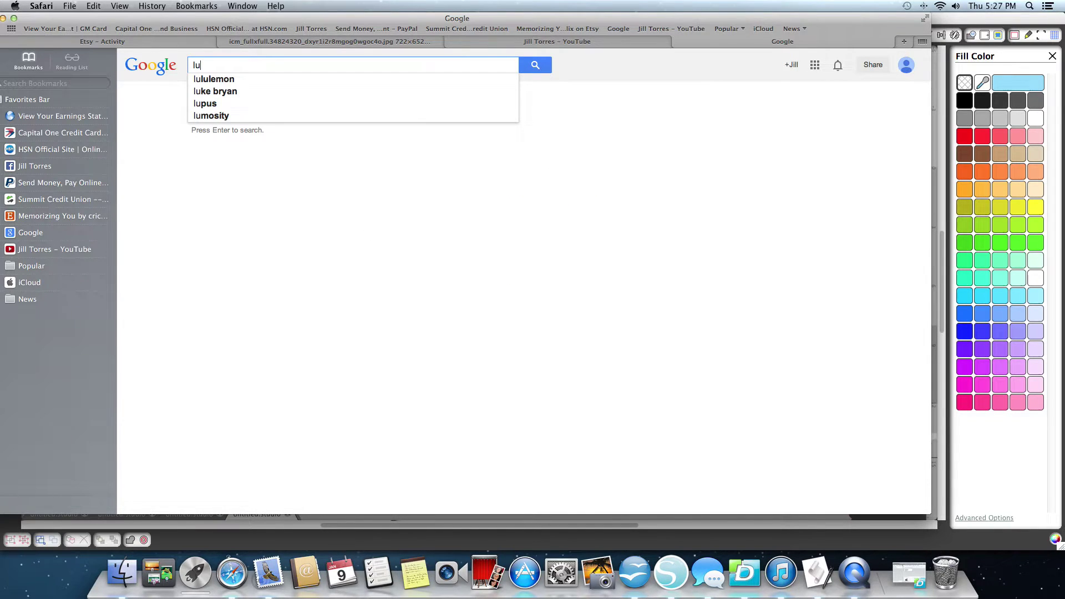
pyautogui.press('BackSpace')
pyautogui.write('o')
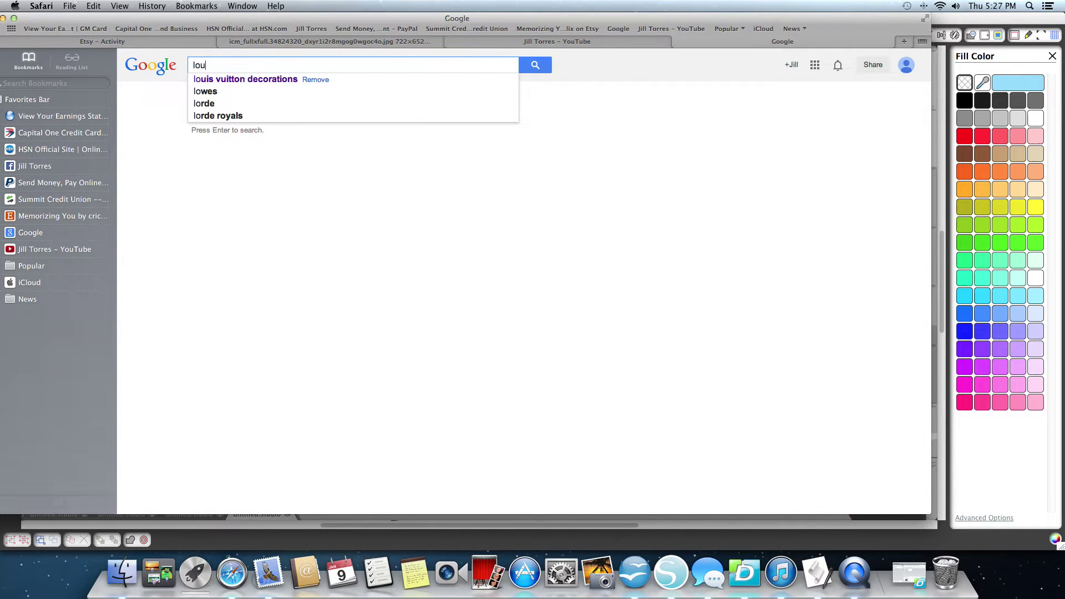
pyautogui.write('uis')
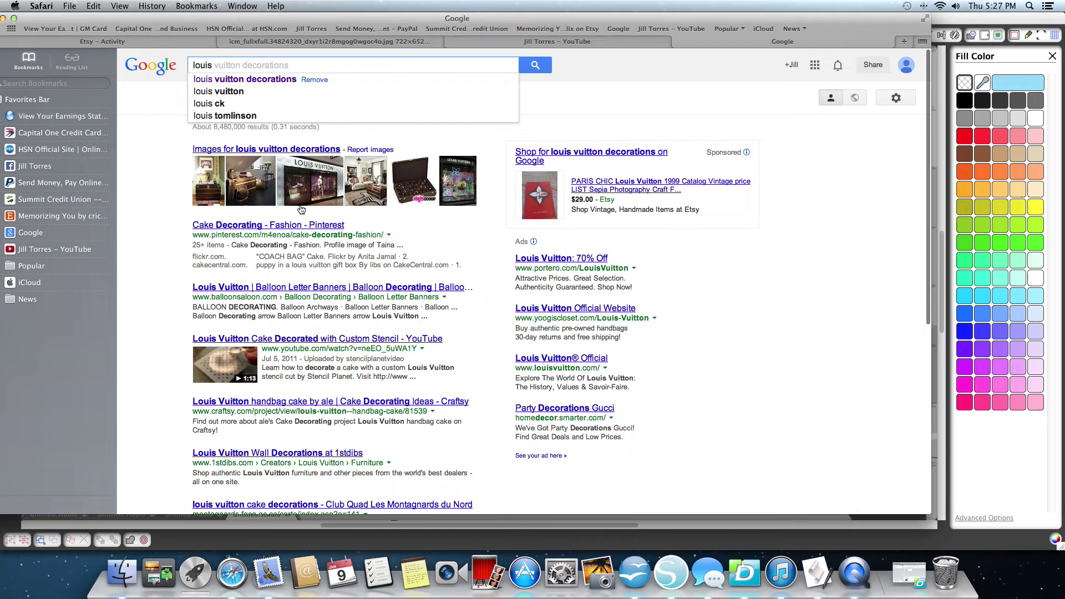
pyautogui.click(224, 92)
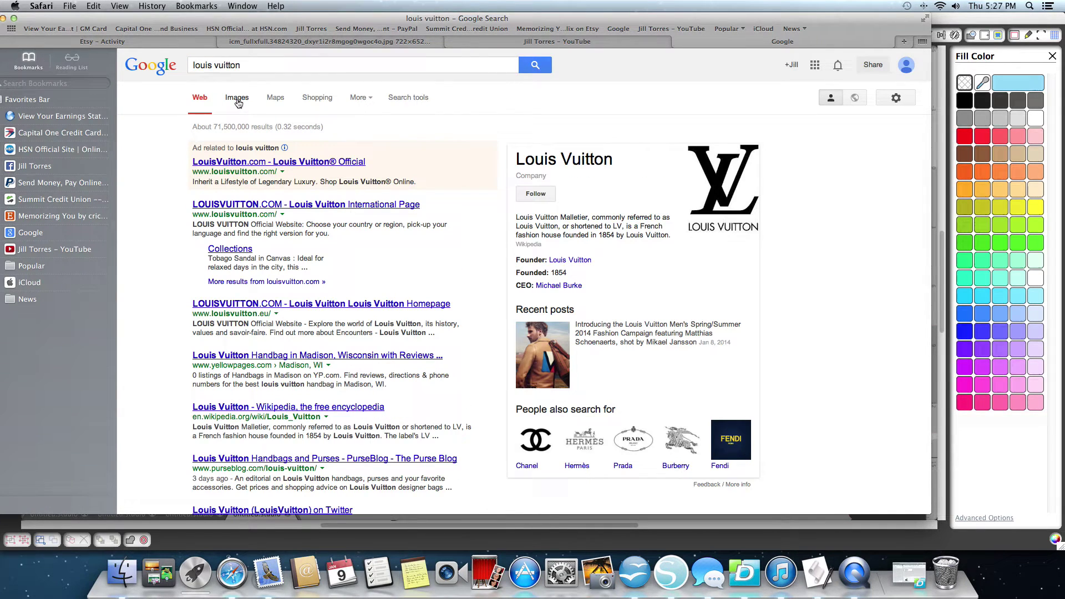
pyautogui.click(237, 99)
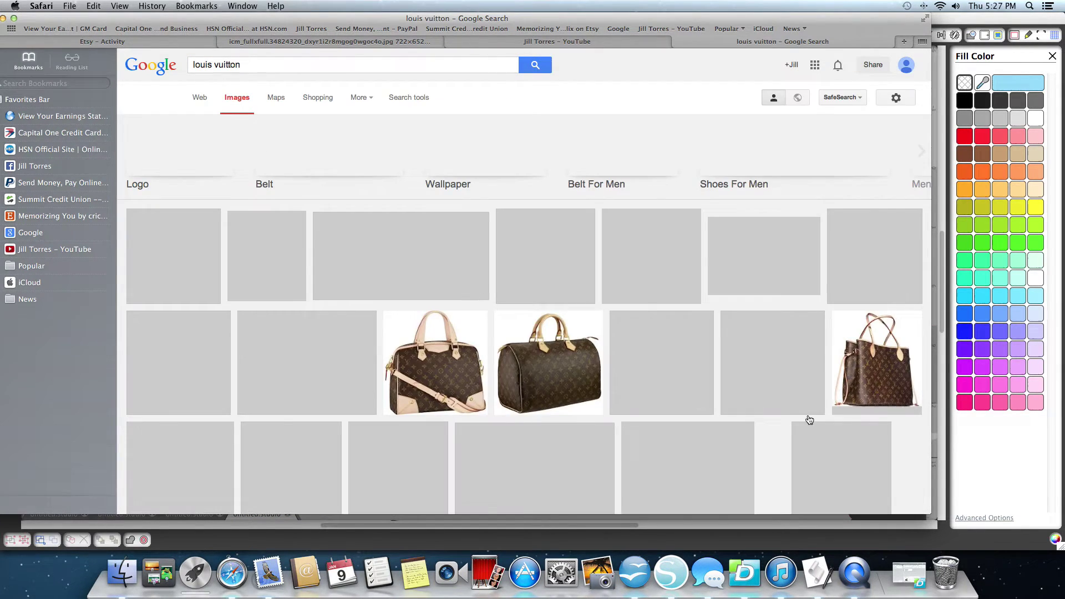
pyautogui.scroll(-3, 654, 363)
pyautogui.scroll(-1, 655, 364)
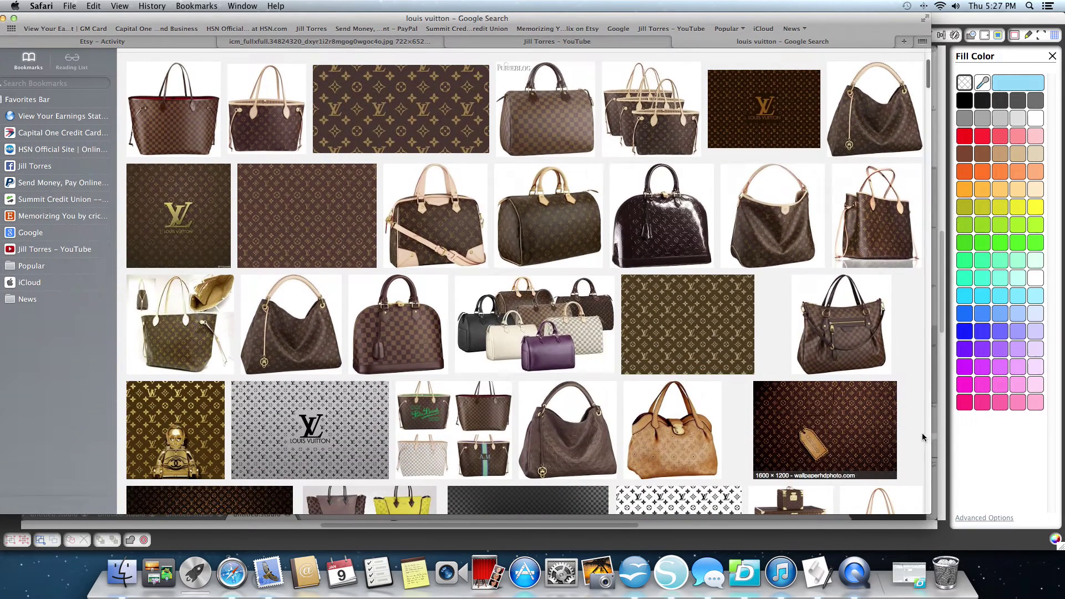
pyautogui.scroll(-2, 922, 439)
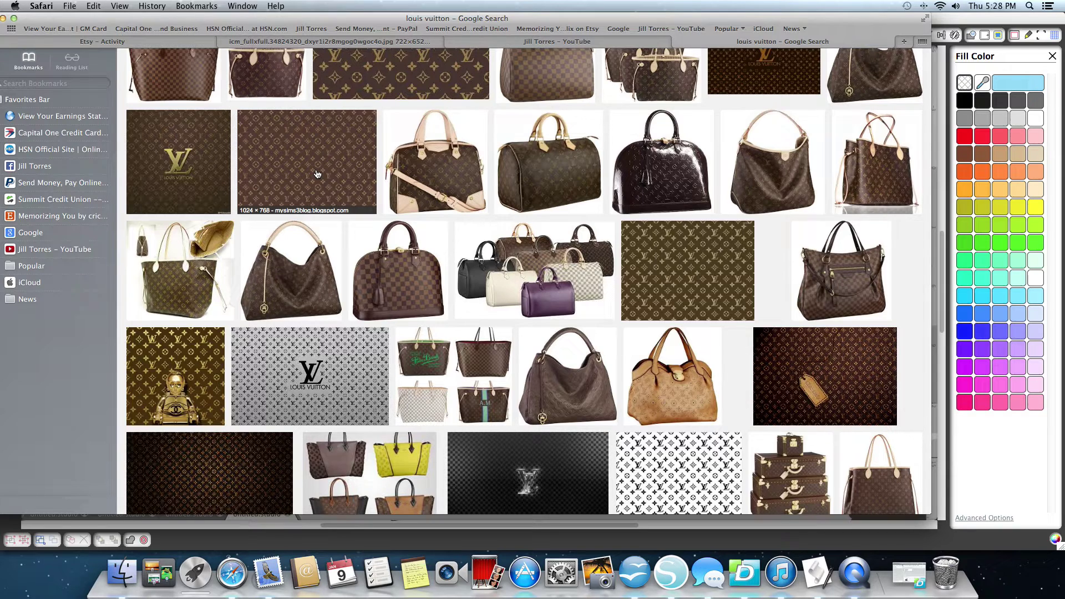
pyautogui.click(317, 174)
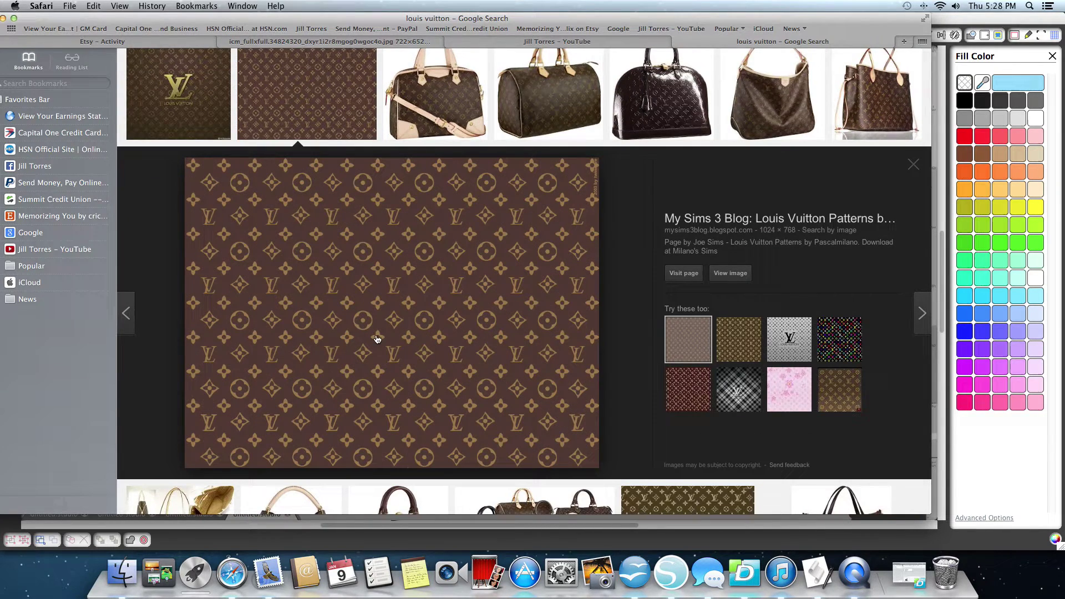
# - Open the pattern image in a new tab, copy it, and return to Silhouette Studio
pyautogui.rightClick(378, 325)
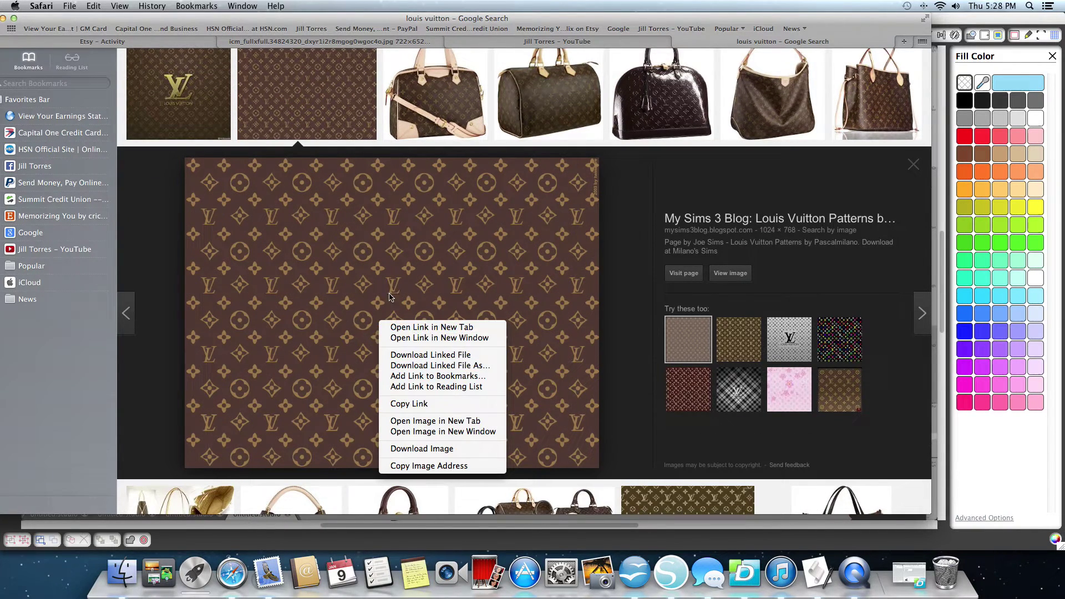
pyautogui.click(436, 423)
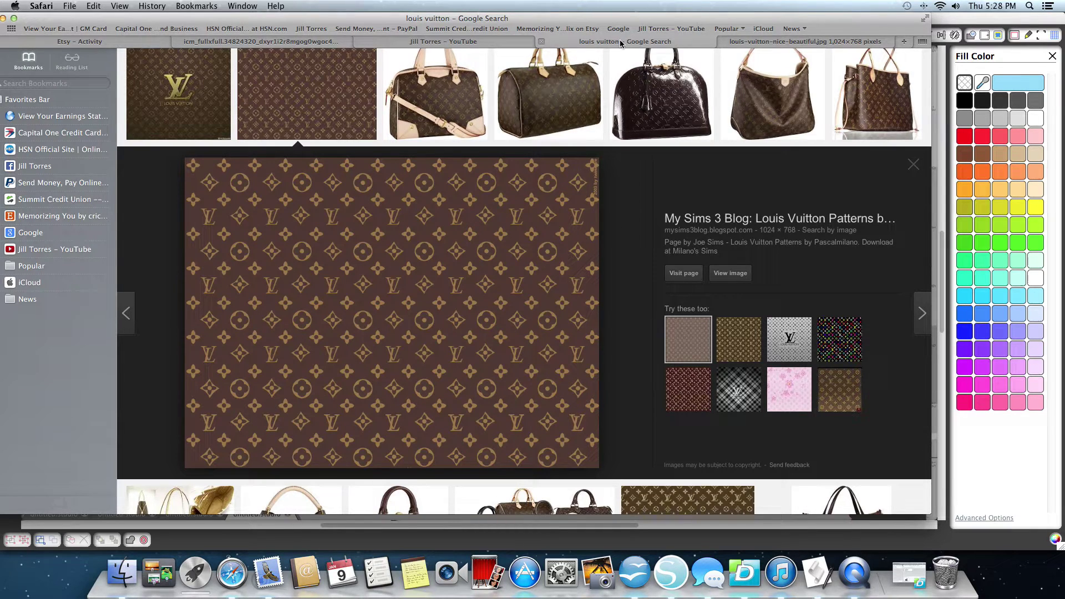
pyautogui.moveTo(624, 41)
pyautogui.click(744, 42)
pyautogui.rightClick(447, 242)
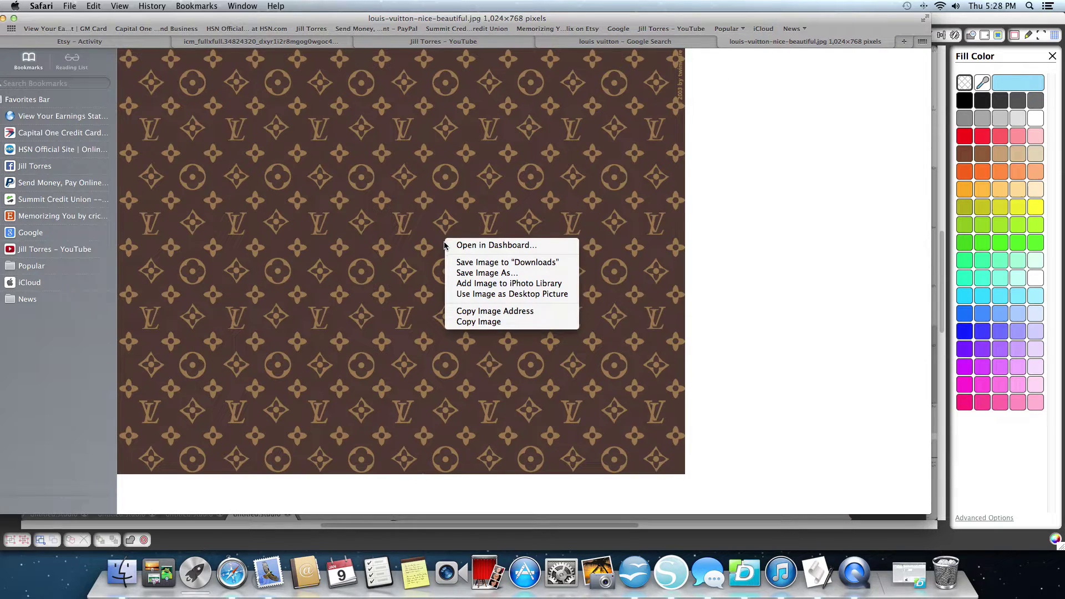
pyautogui.click(470, 322)
pyautogui.click(671, 574)
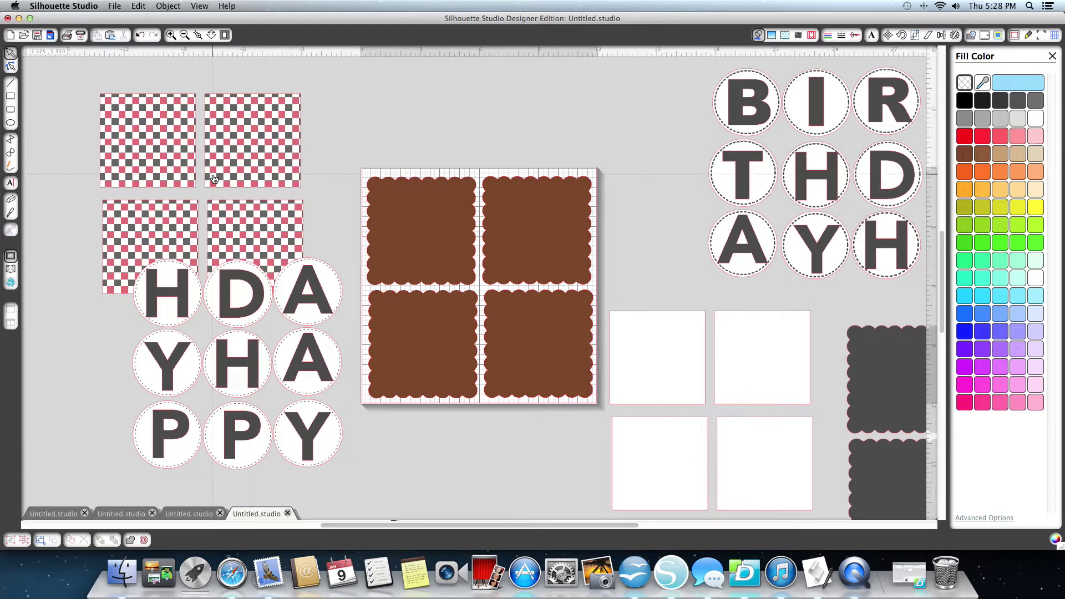
# - Paste the copied monogram pattern onto the canvas and move it below the mat
pyautogui.rightClick(395, 98)
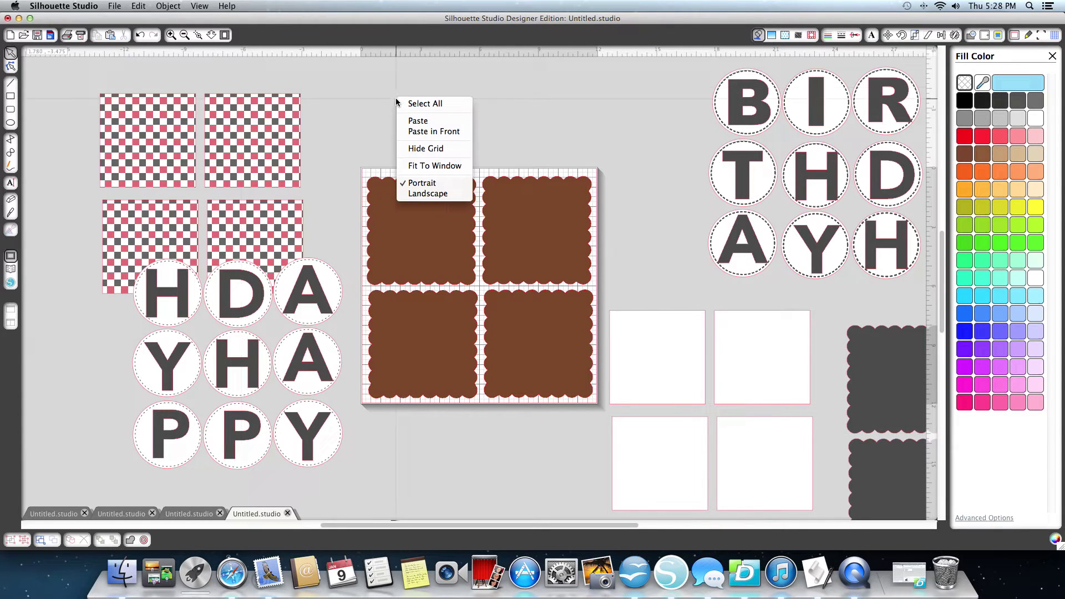
pyautogui.click(418, 121)
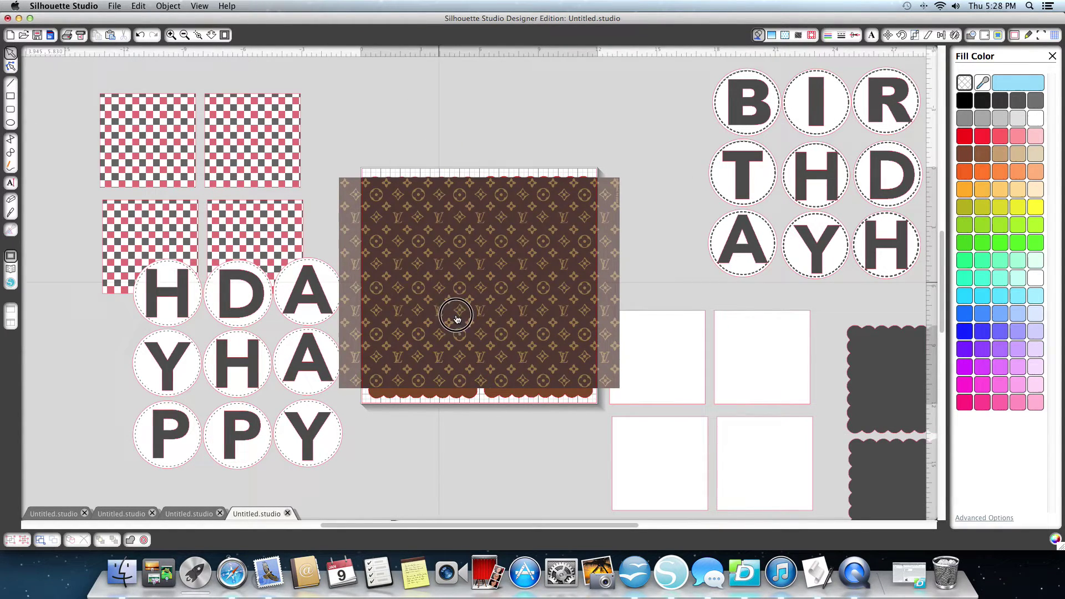
pyautogui.moveTo(456, 317)
pyautogui.mouseDown()
pyautogui.moveTo(469, 252)
pyautogui.moveTo(420, 421)
pyautogui.moveTo(441, 500)
pyautogui.mouseUp()
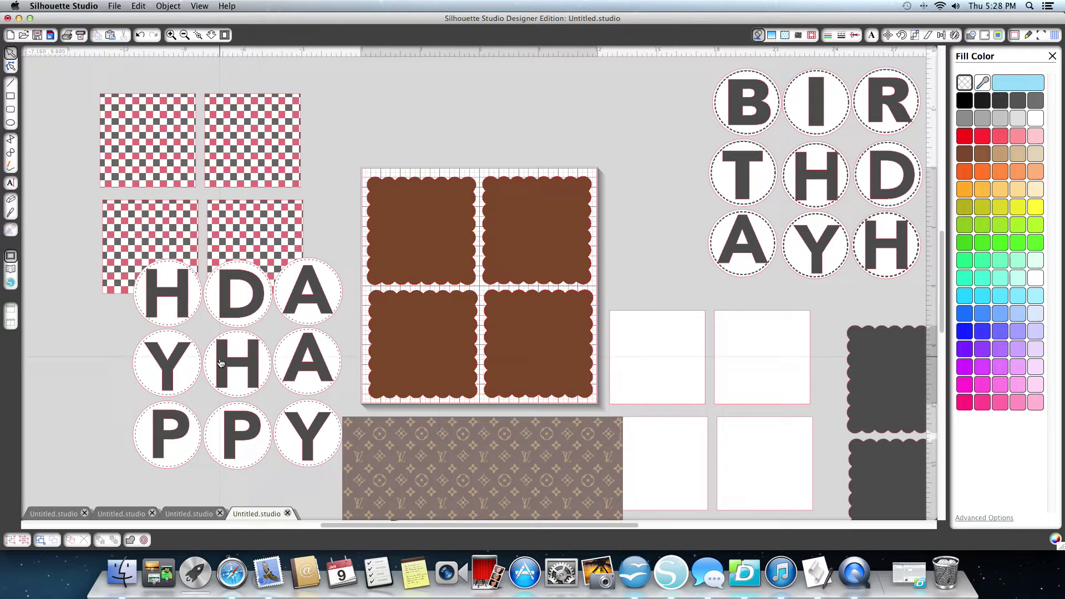
# - Place the HAPPY letter circles over the brown scalloped squares and adjust the zoom
pyautogui.moveTo(241, 378); pyautogui.dragTo(486, 305)
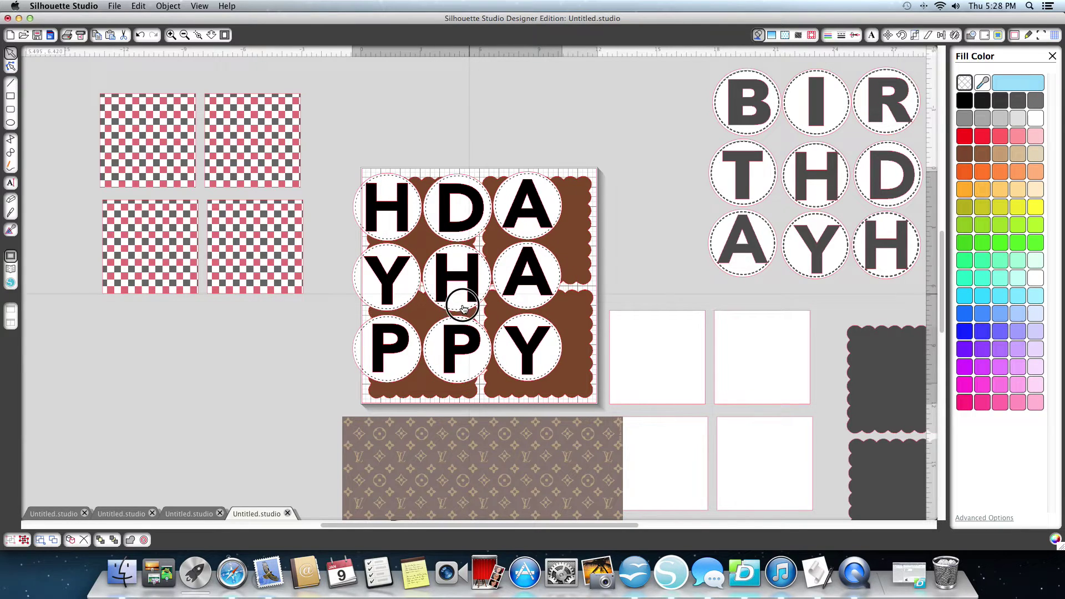
pyautogui.moveTo(487, 304); pyautogui.dragTo(488, 302)
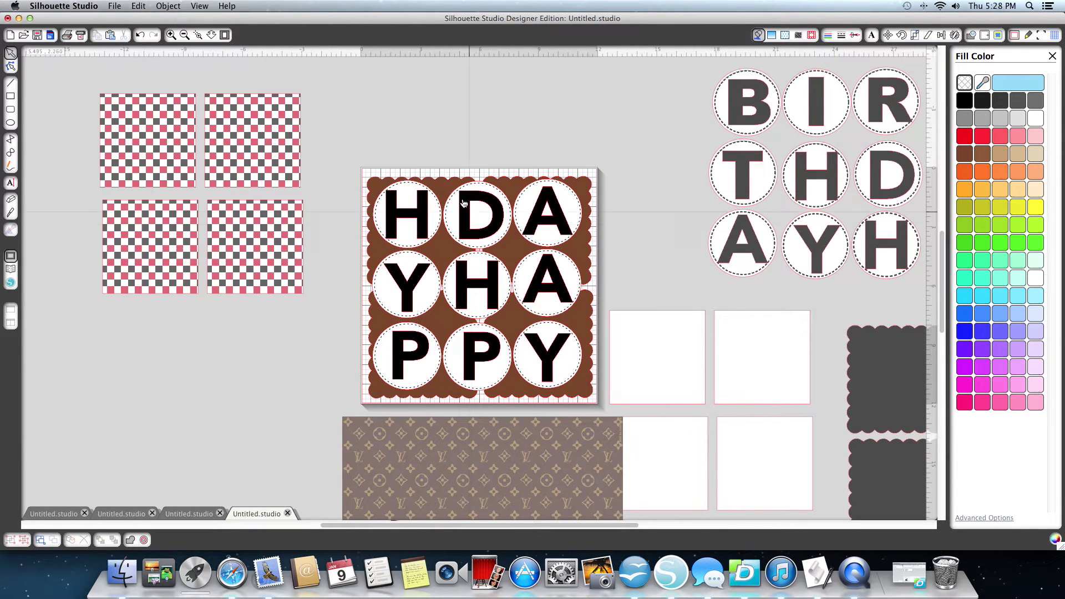
pyautogui.click(185, 35)
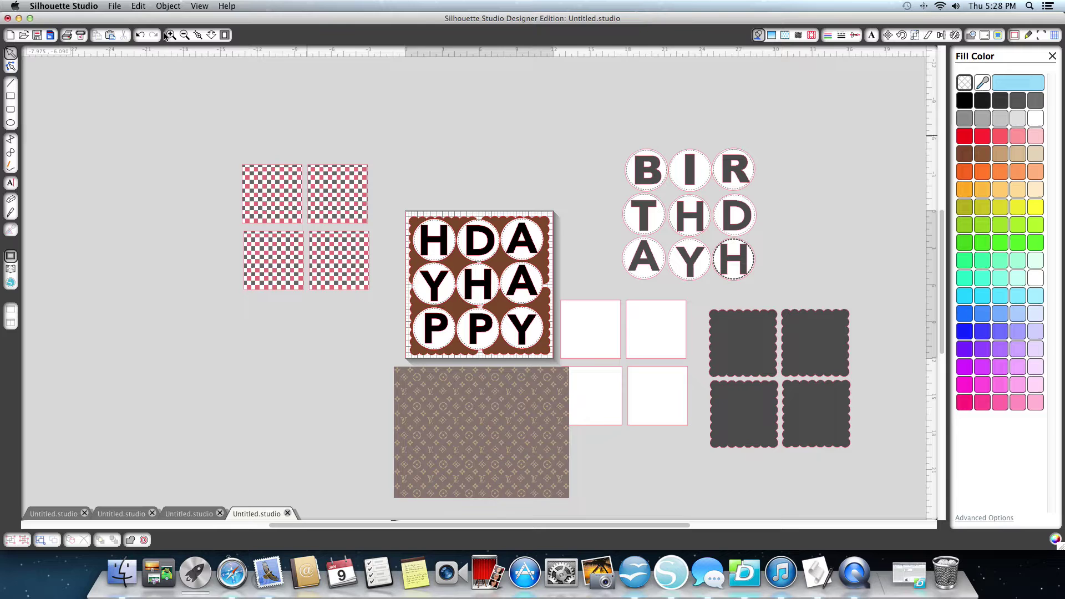
pyautogui.click(172, 36)
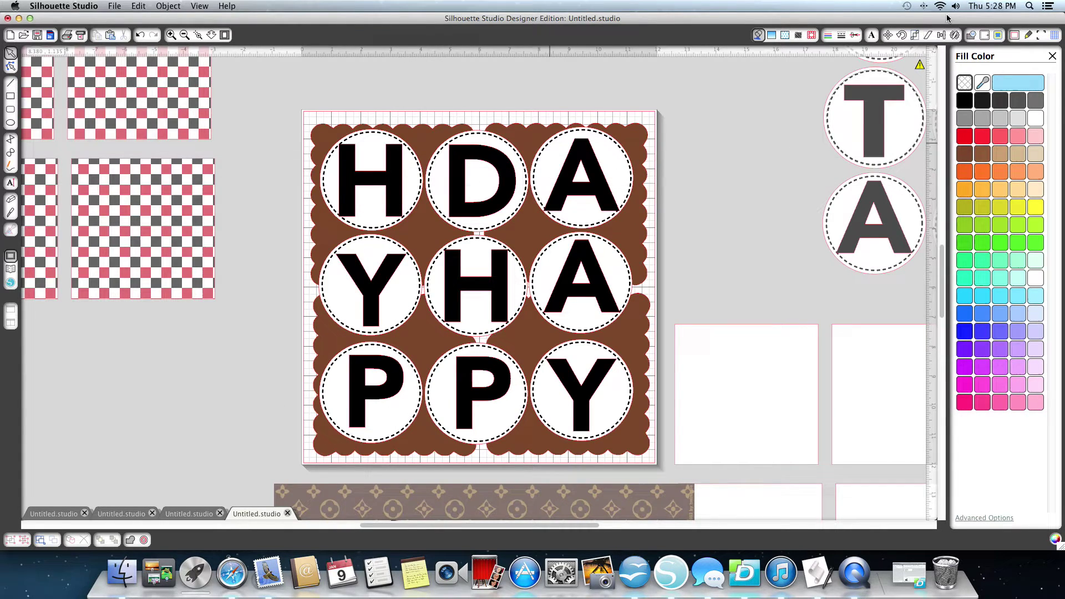
# - Move the letter circles and brown squares off the mat and pull the monogram pattern onto it
pyautogui.click(392, 182)
pyautogui.moveTo(393, 182); pyautogui.dragTo(50, 391)
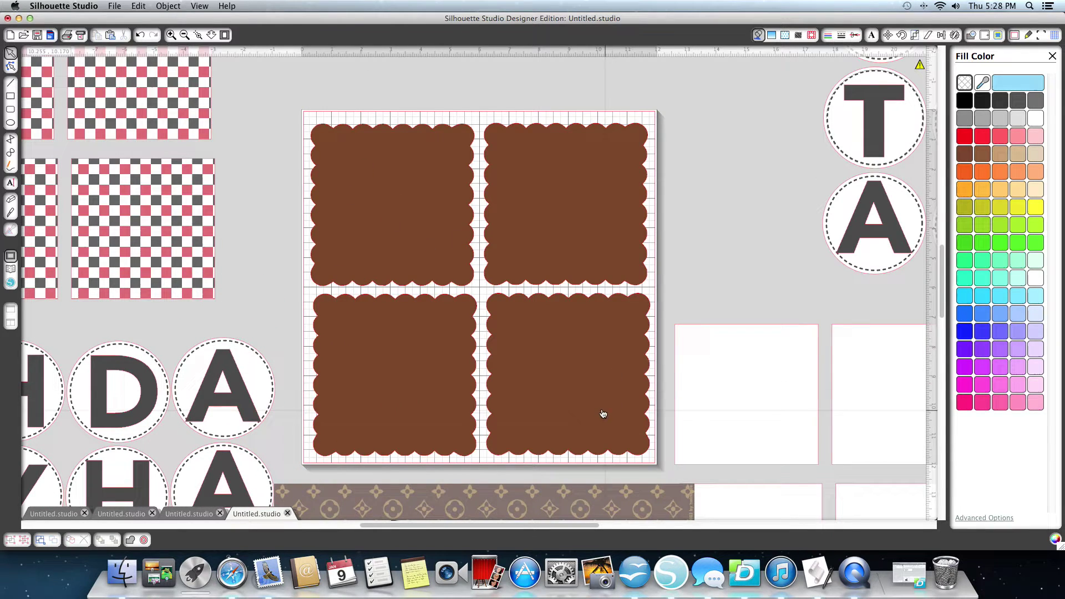
pyautogui.moveTo(575, 388); pyautogui.dragTo(957, 475)
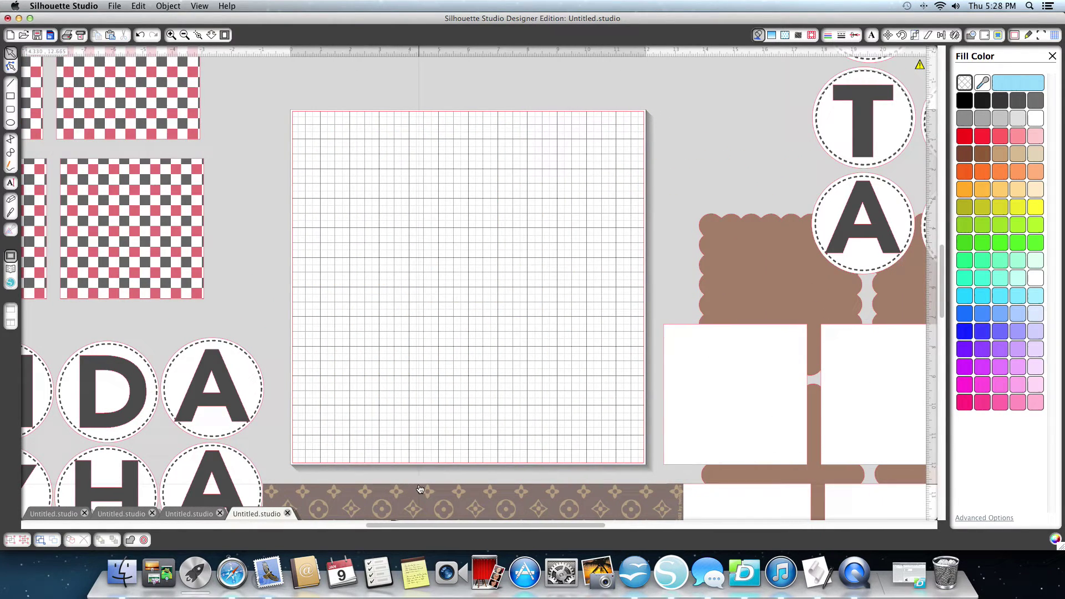
pyautogui.moveTo(479, 492)
pyautogui.mouseDown()
pyautogui.moveTo(482, 388)
pyautogui.moveTo(518, 150)
pyautogui.mouseUp()
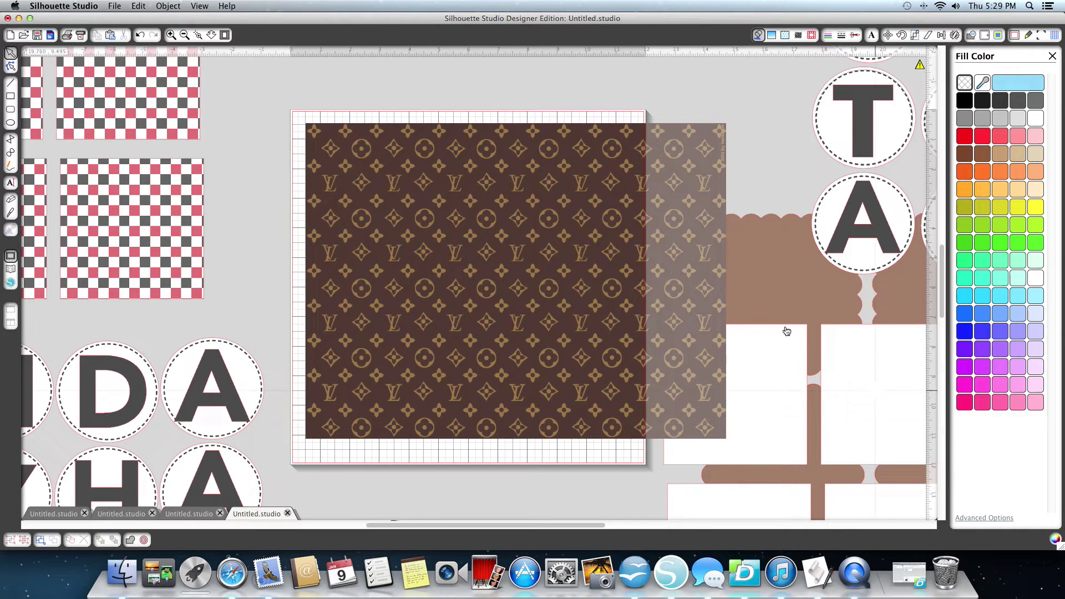
# - Lay the pair of white squares over the monogram pattern and clear the selection
pyautogui.click(408, 253)
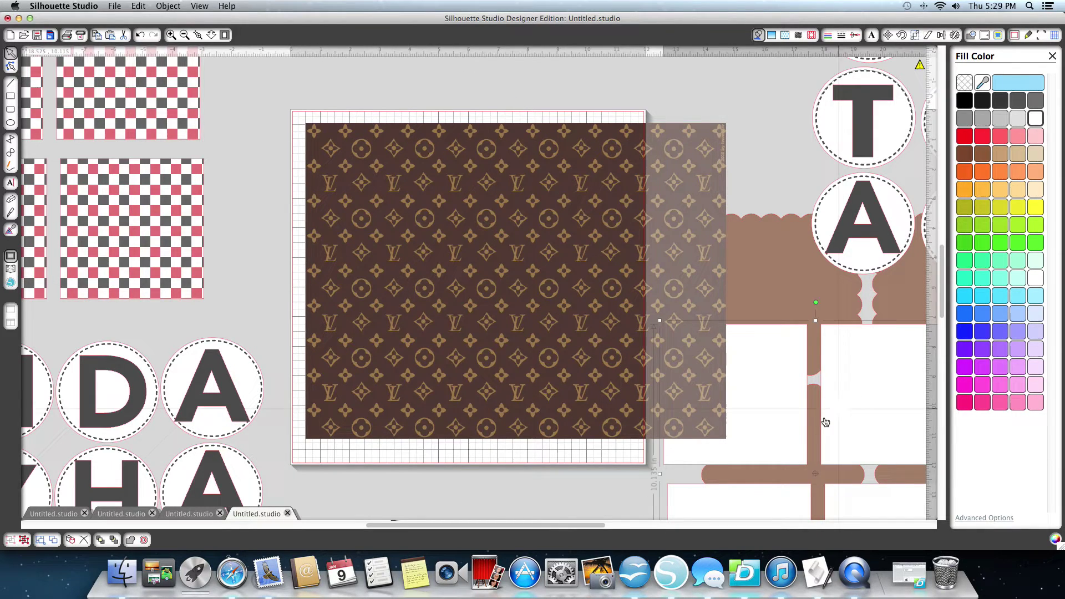
pyautogui.moveTo(737, 424); pyautogui.dragTo(493, 487)
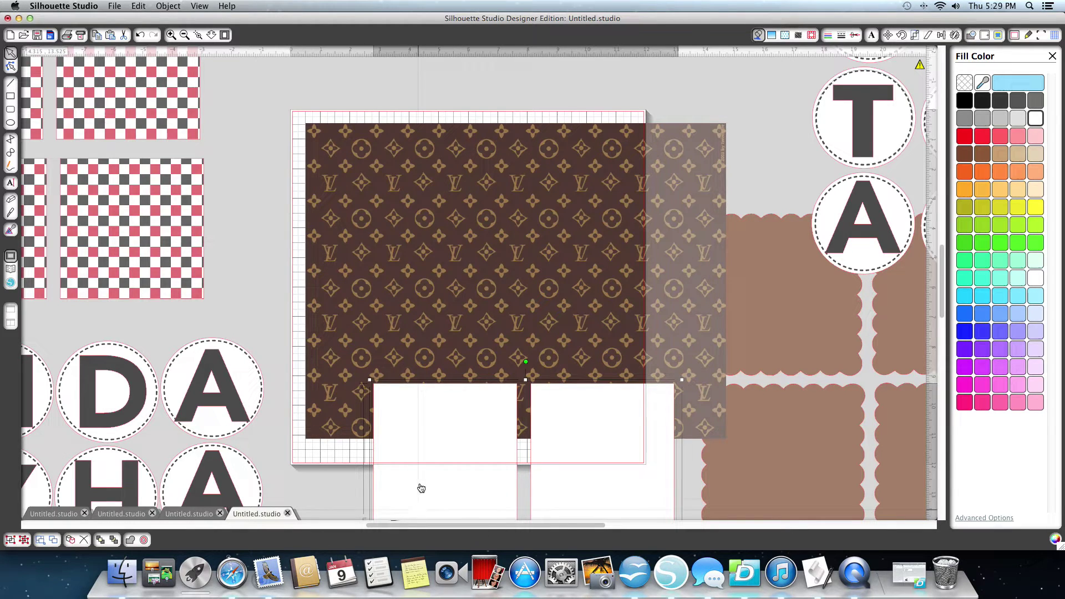
pyautogui.click(275, 178)
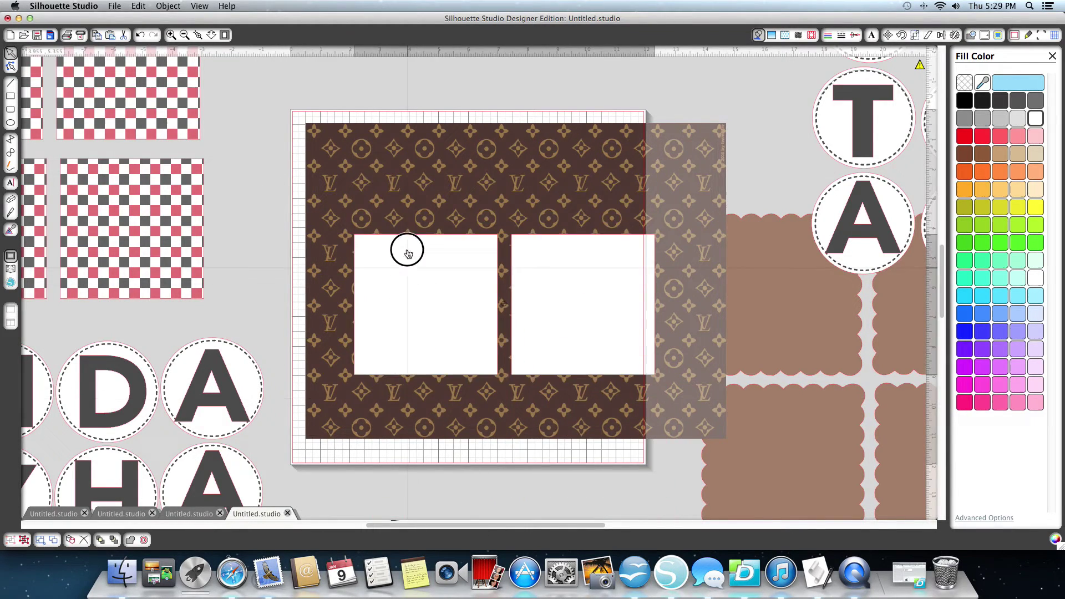
# - Position a white square at the pattern's top-left corner and remove its fill
pyautogui.moveTo(428, 422); pyautogui.dragTo(392, 396)
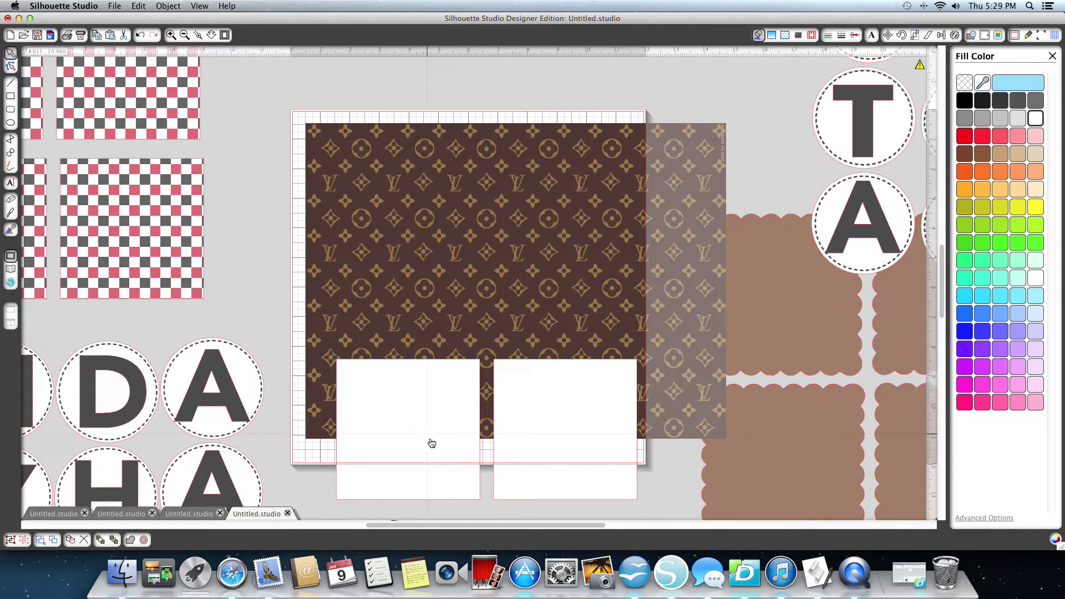
pyautogui.moveTo(495, 483); pyautogui.dragTo(568, 559)
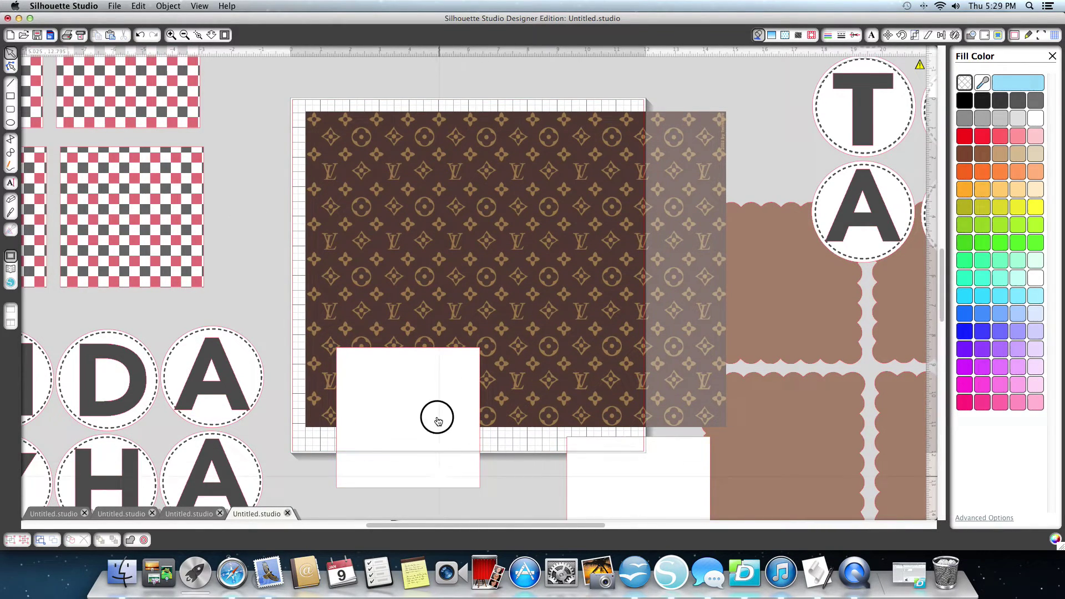
pyautogui.moveTo(435, 416); pyautogui.dragTo(426, 254)
pyautogui.moveTo(617, 491); pyautogui.dragTo(612, 549)
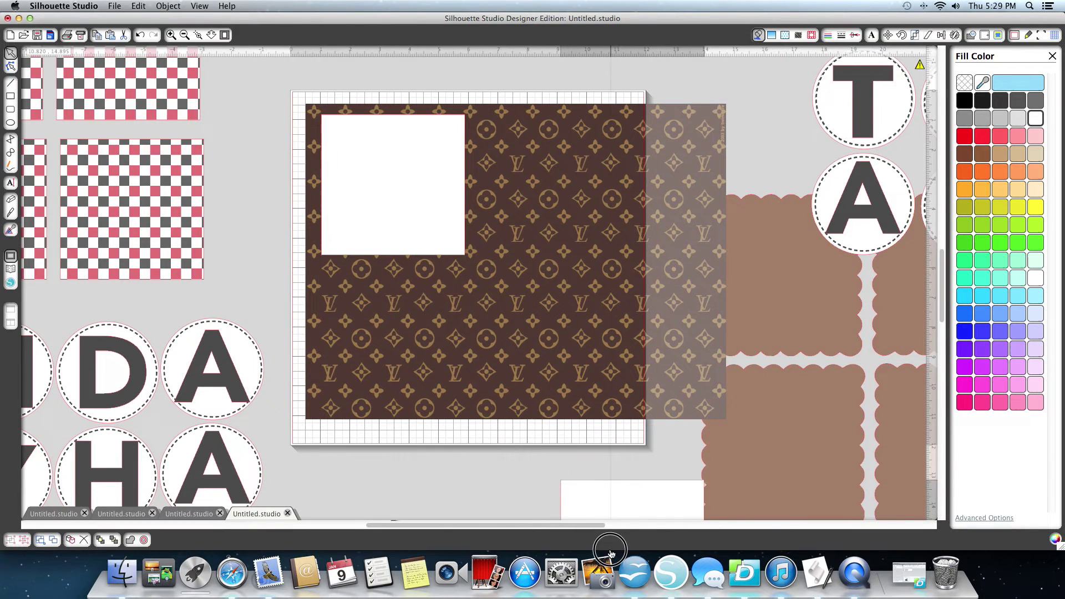
pyautogui.click(394, 184)
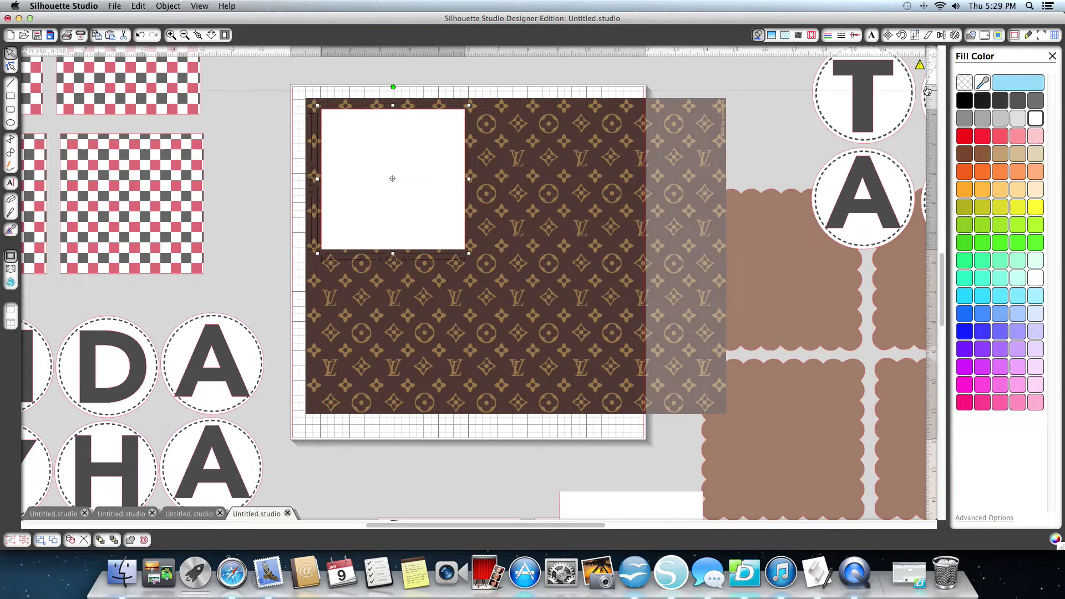
pyautogui.click(965, 83)
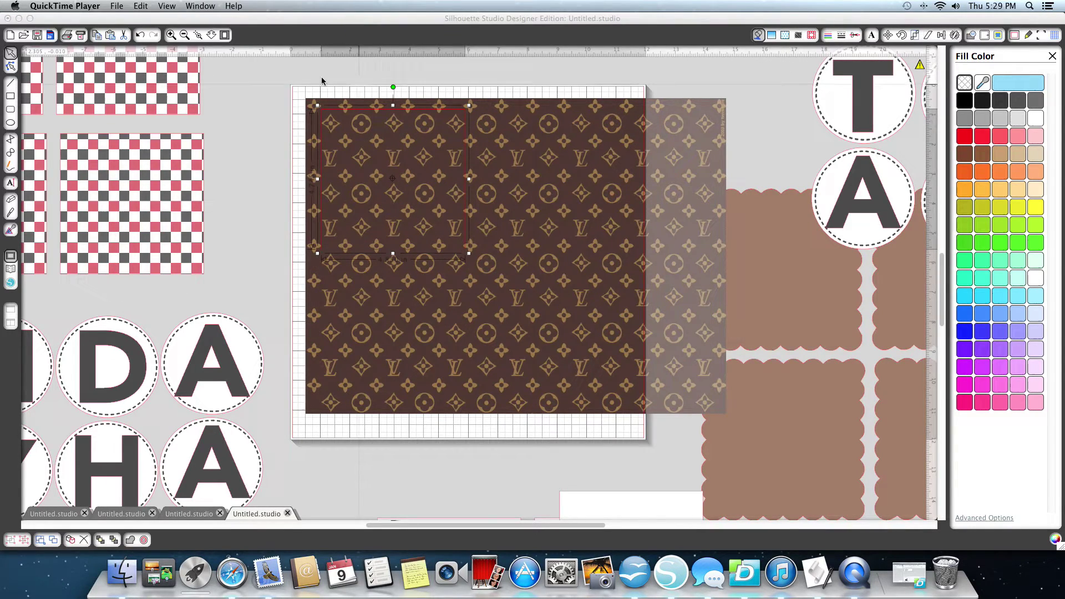
pyautogui.click(287, 77)
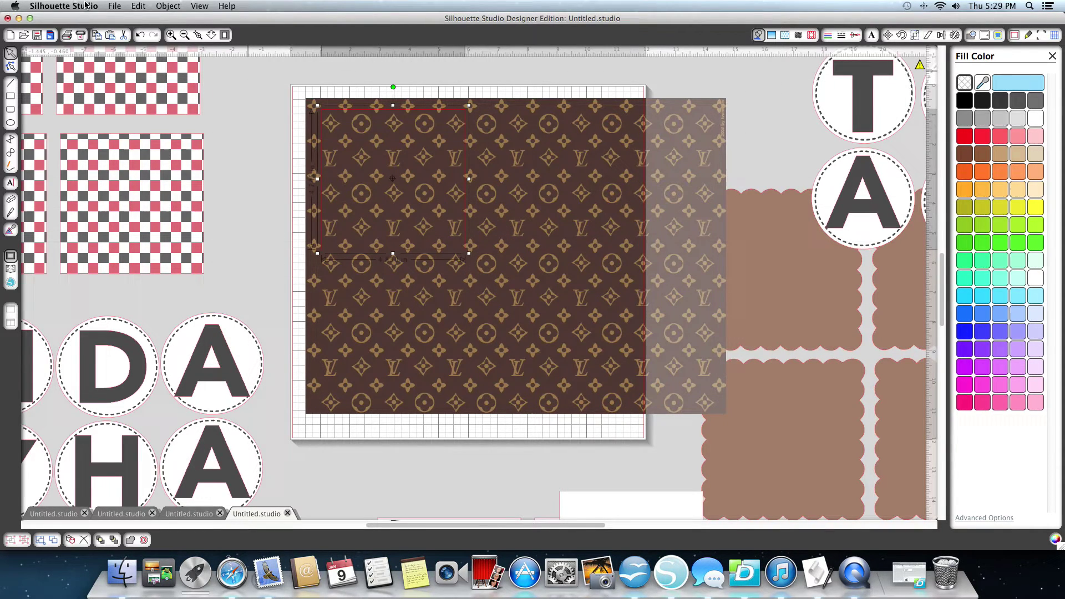
# - Select the pattern and square together and crop the pattern to the square via Object > Modify > Crop
pyautogui.click(168, 6)
pyautogui.moveTo(175, 83)
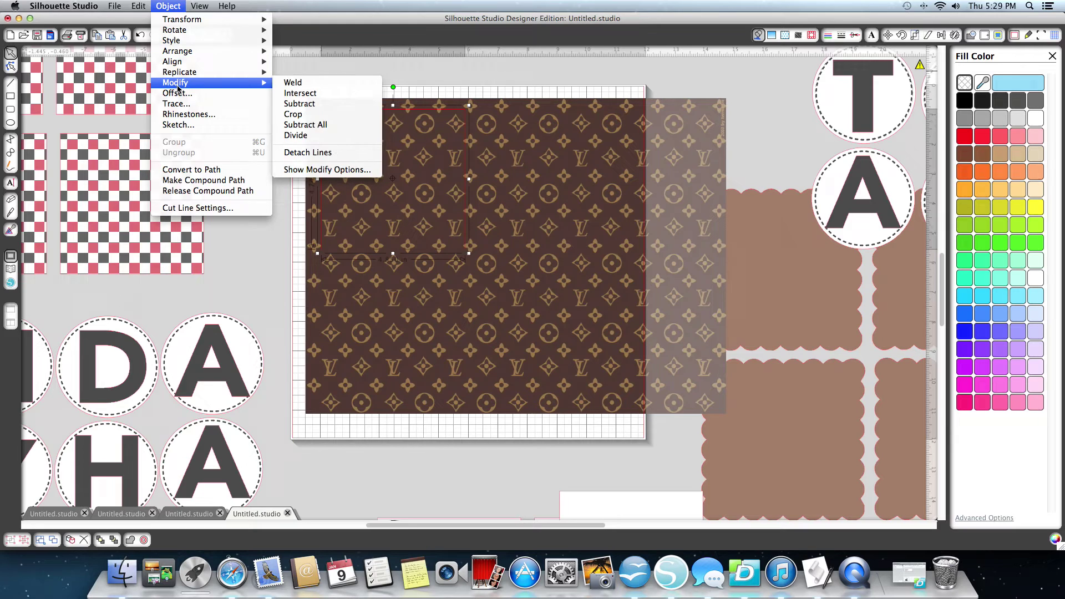
pyautogui.click(294, 116)
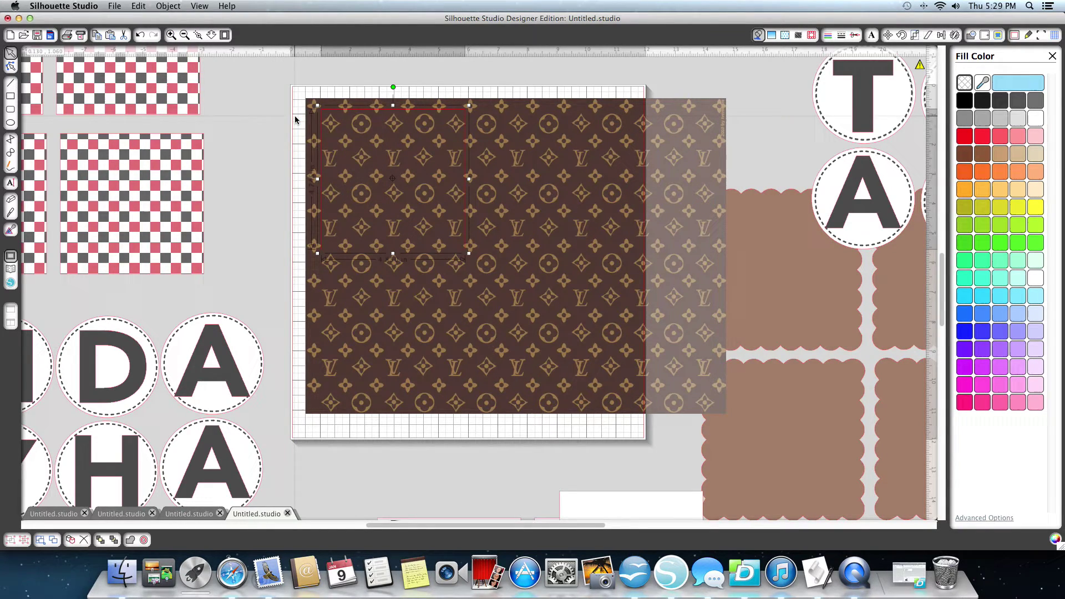
pyautogui.click(297, 67)
pyautogui.moveTo(256, 71)
pyautogui.mouseDown()
pyautogui.moveTo(469, 81)
pyautogui.moveTo(491, 179)
pyautogui.mouseUp()
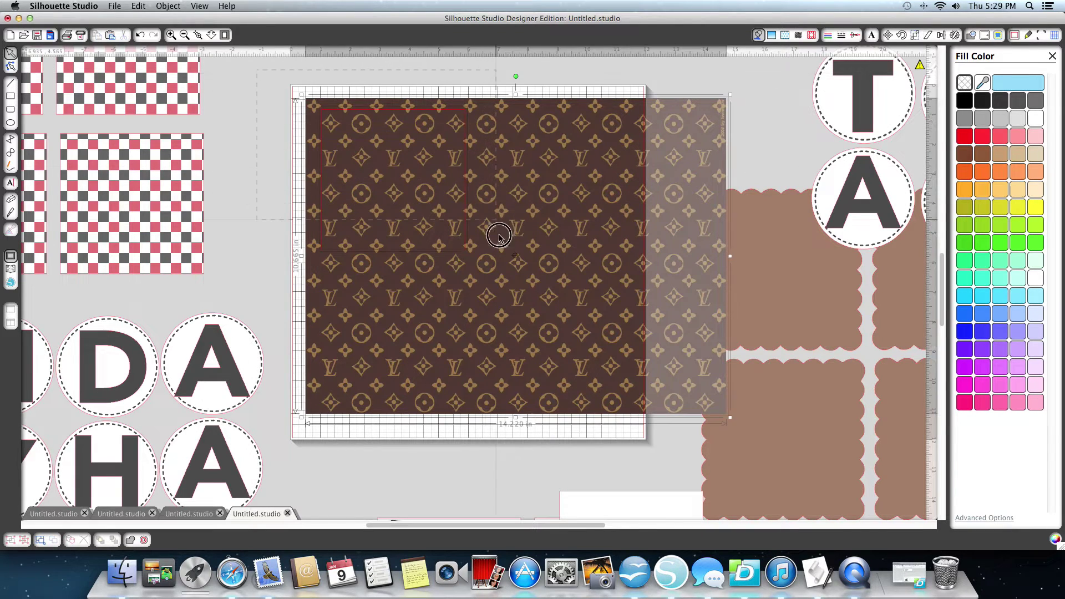
pyautogui.click(171, 8)
pyautogui.moveTo(176, 83)
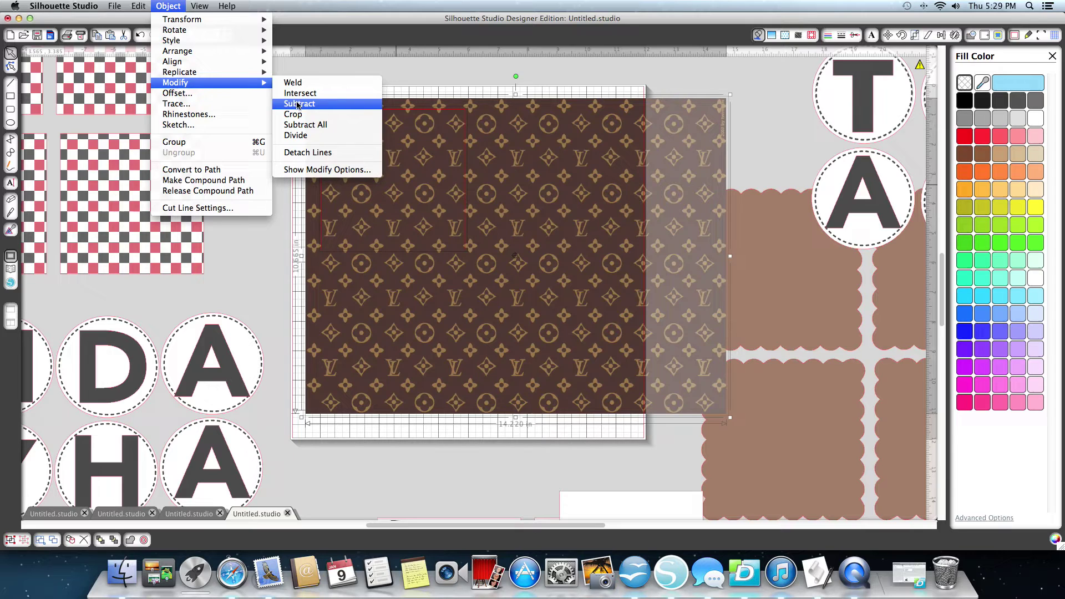
pyautogui.click(293, 114)
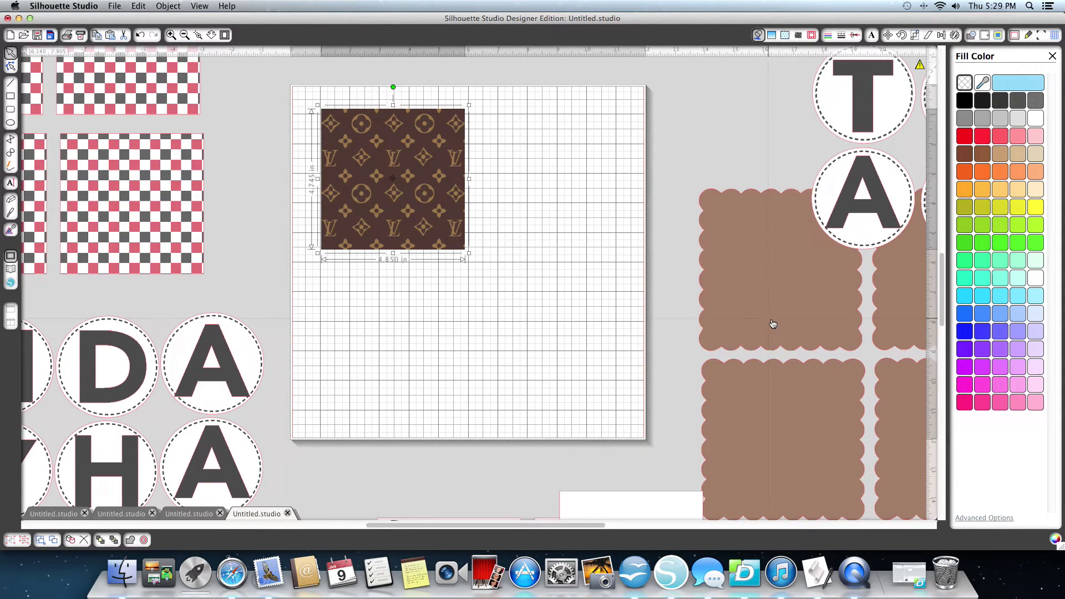
# - Move the four scalloped squares onto the mat over the pattern square, with the white square beside them
pyautogui.click(751, 316)
pyautogui.moveTo(751, 318); pyautogui.dragTo(385, 230)
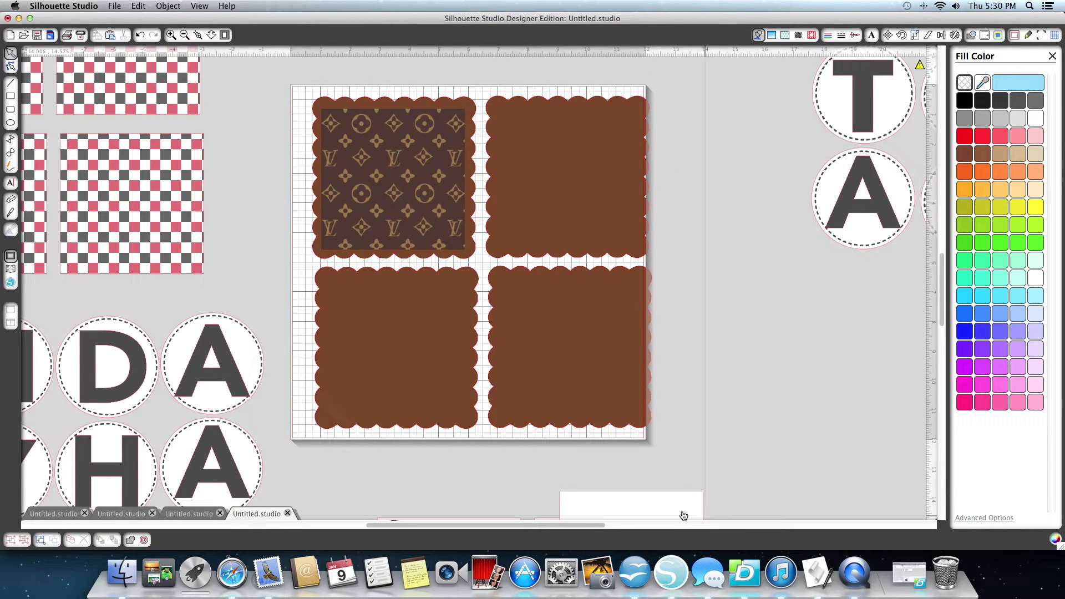
pyautogui.moveTo(683, 516); pyautogui.dragTo(795, 303)
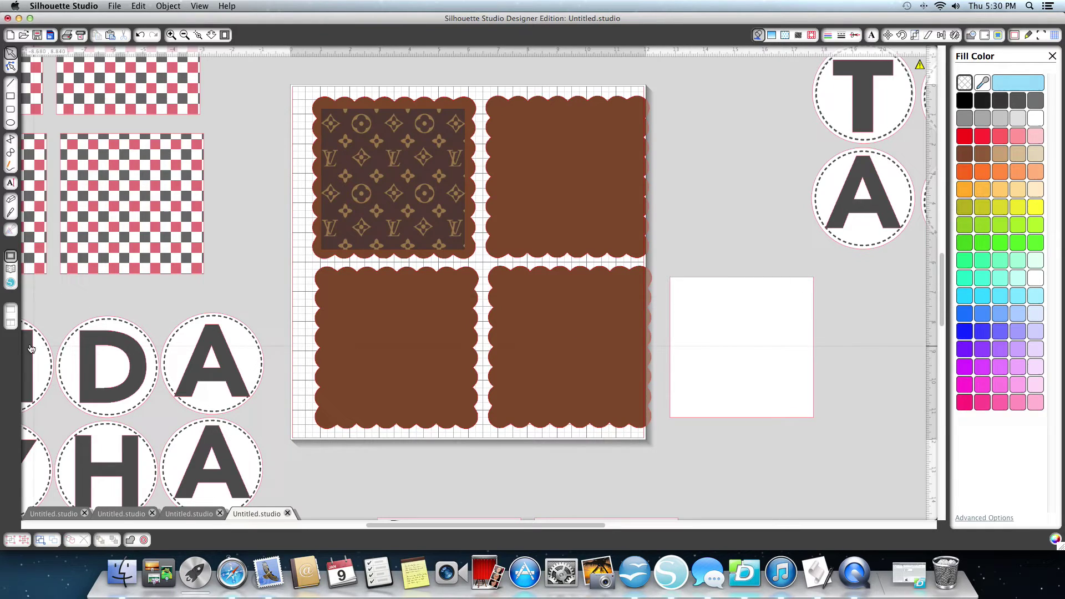
# - Nudge the Silhouette Studio window position right and back left
pyautogui.moveTo(129, 18); pyautogui.dragTo(165, 19)
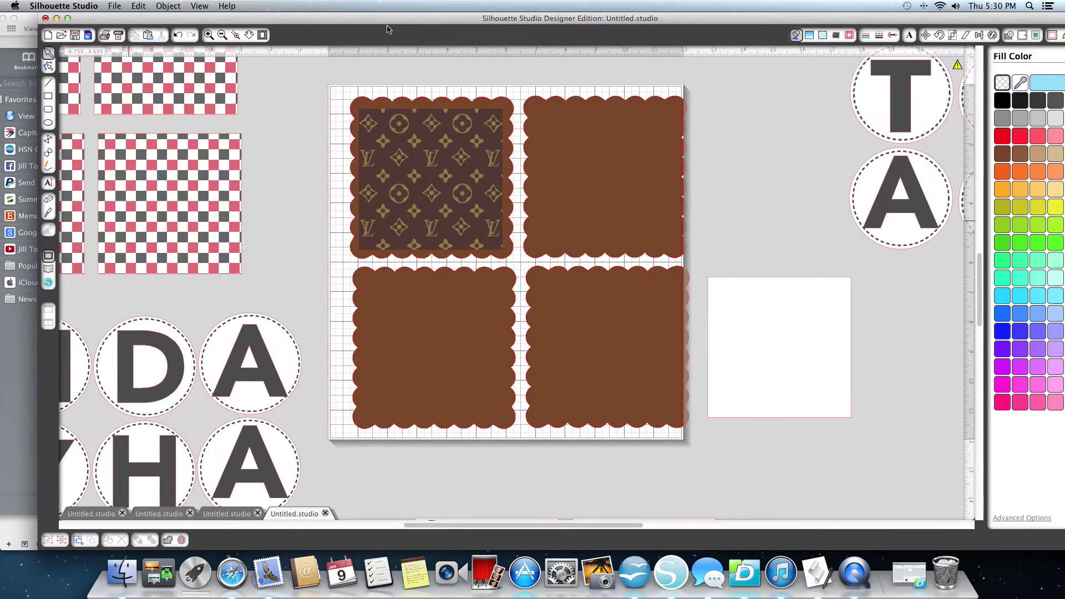
pyautogui.moveTo(389, 26)
pyautogui.mouseDown()
pyautogui.moveTo(371, 29)
pyautogui.moveTo(350, 7)
pyautogui.mouseUp()
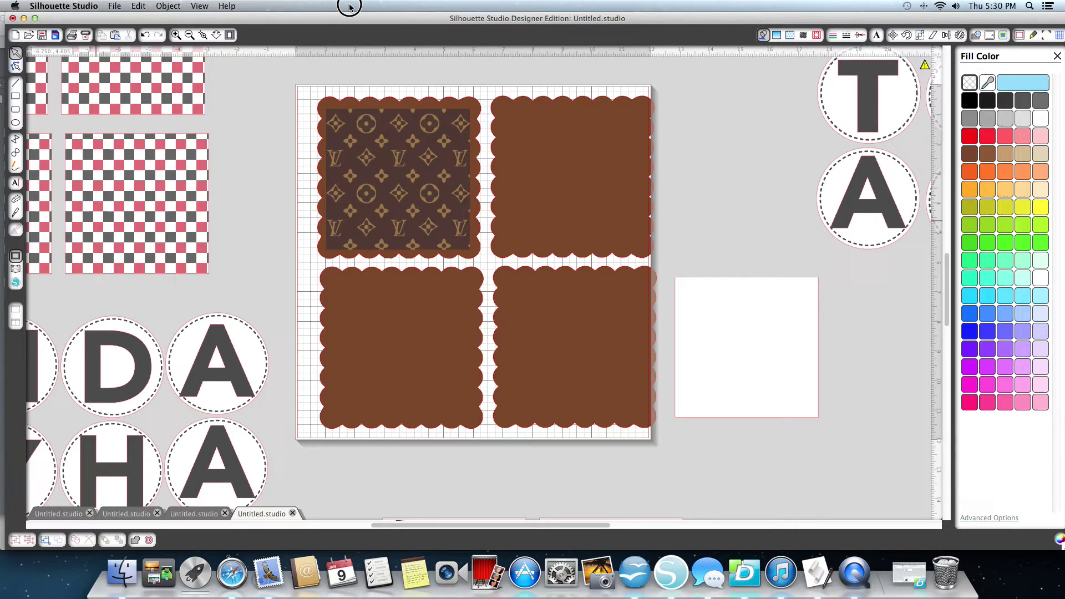
pyautogui.moveTo(350, 7); pyautogui.dragTo(358, 9)
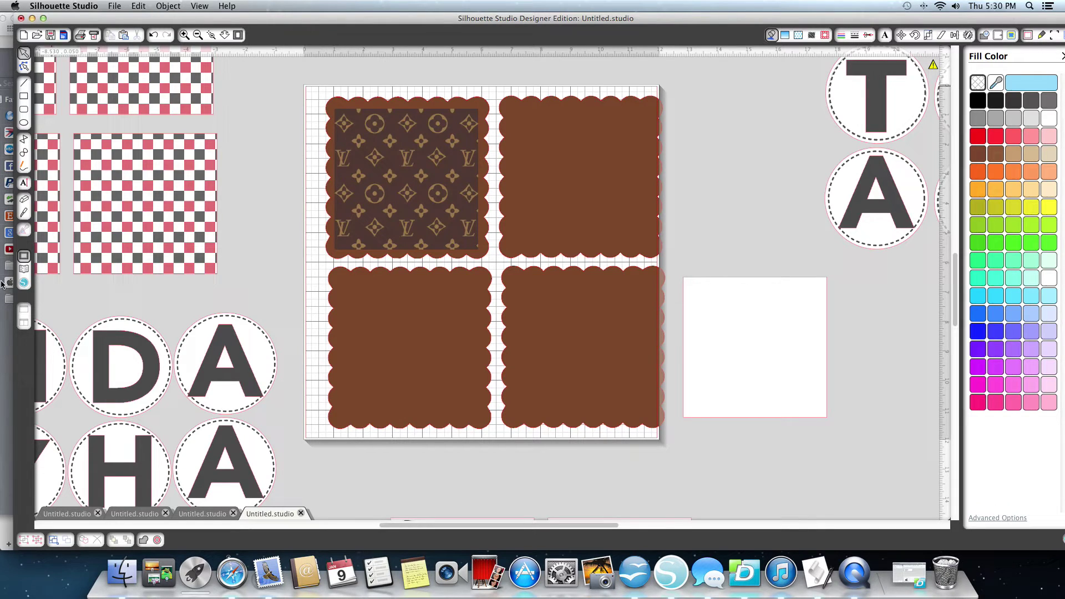
# - Open the design library and expand the My Patterns folder list in the sidebar
pyautogui.click(24, 269)
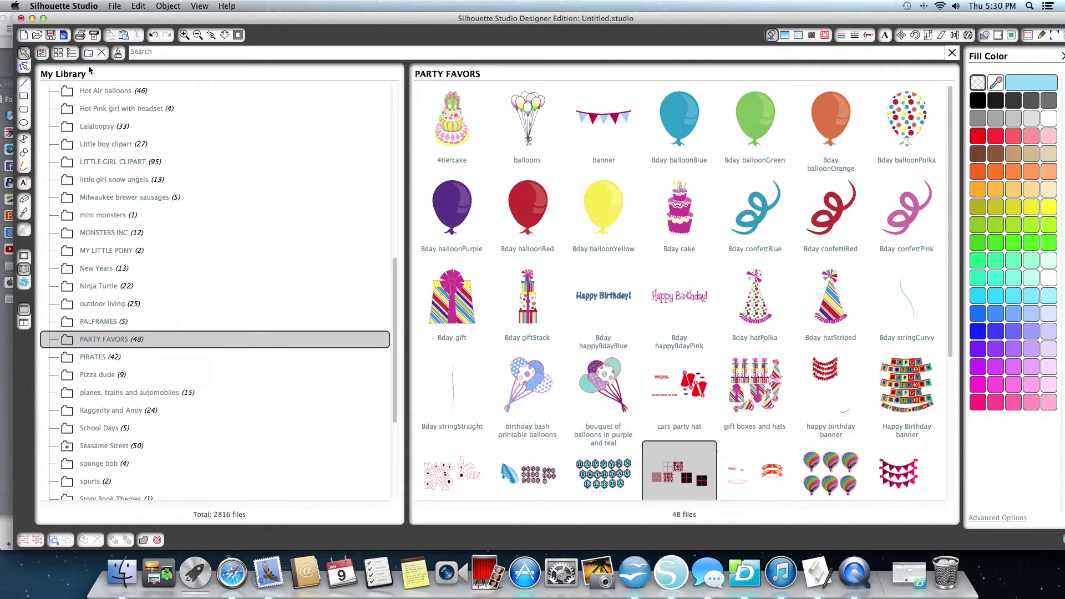
pyautogui.scroll(10, 95, 140)
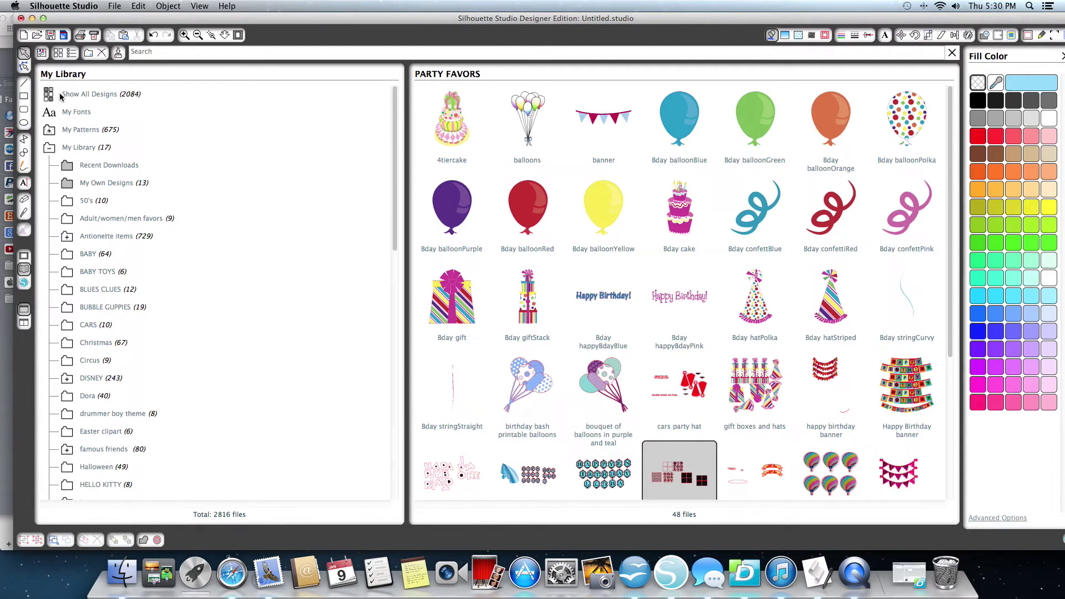
pyautogui.click(81, 98)
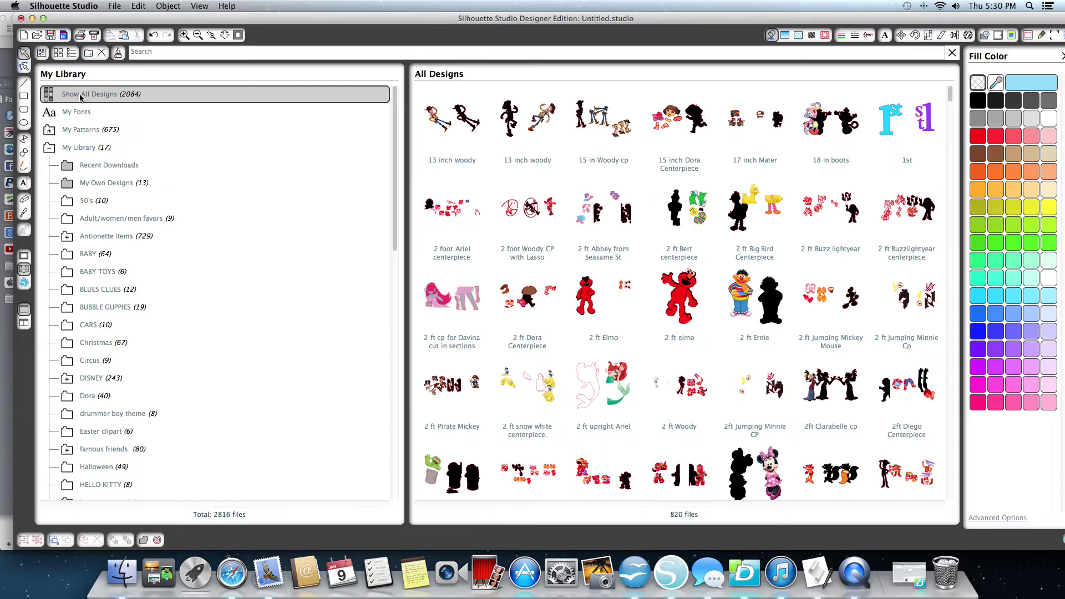
pyautogui.click(83, 134)
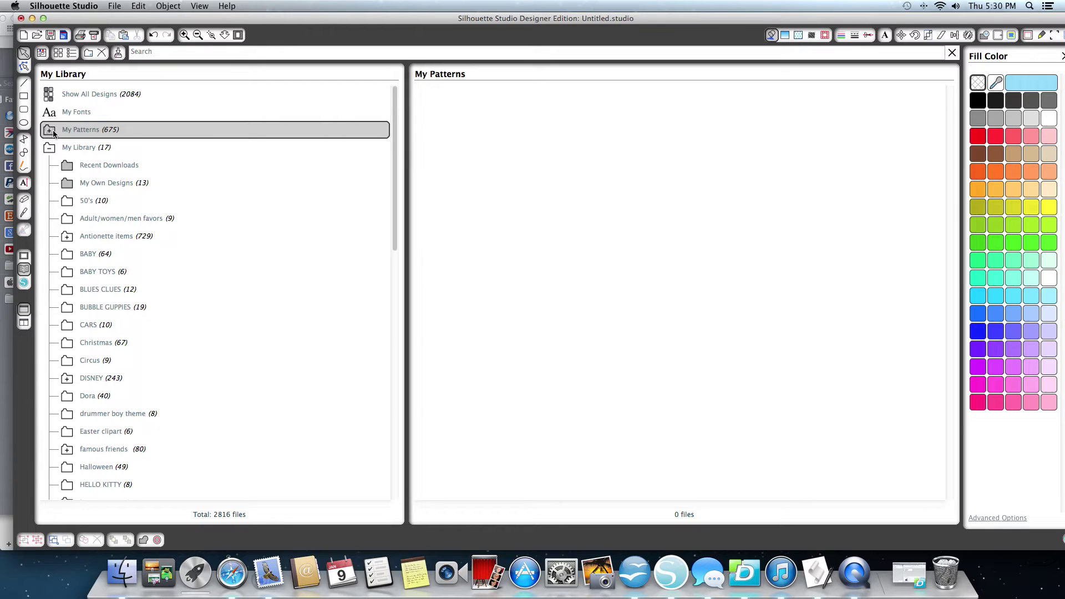
pyautogui.click(86, 149)
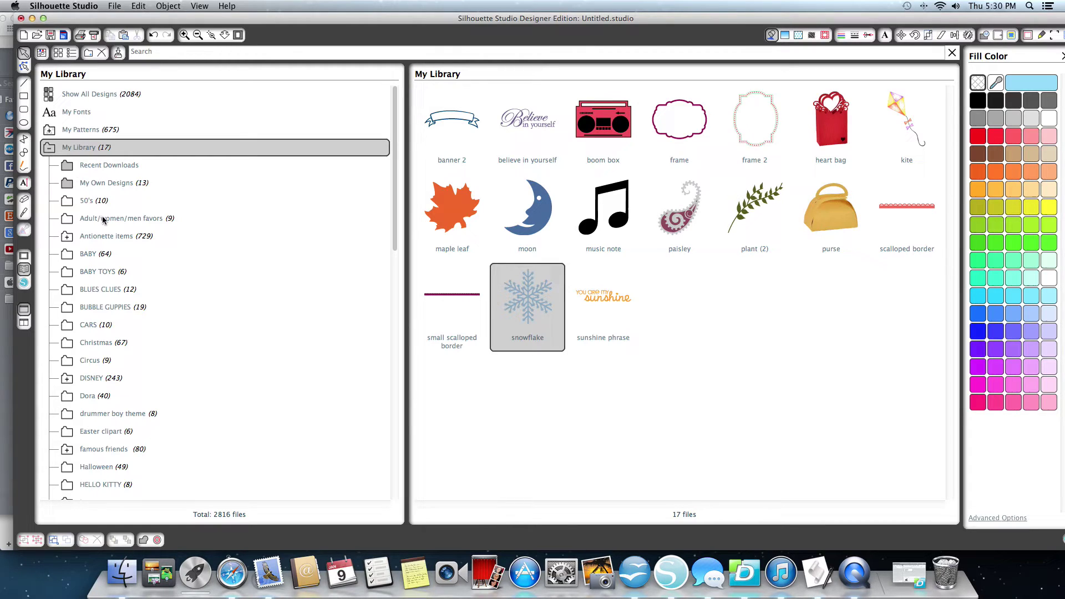
pyautogui.click(49, 149)
pyautogui.click(49, 131)
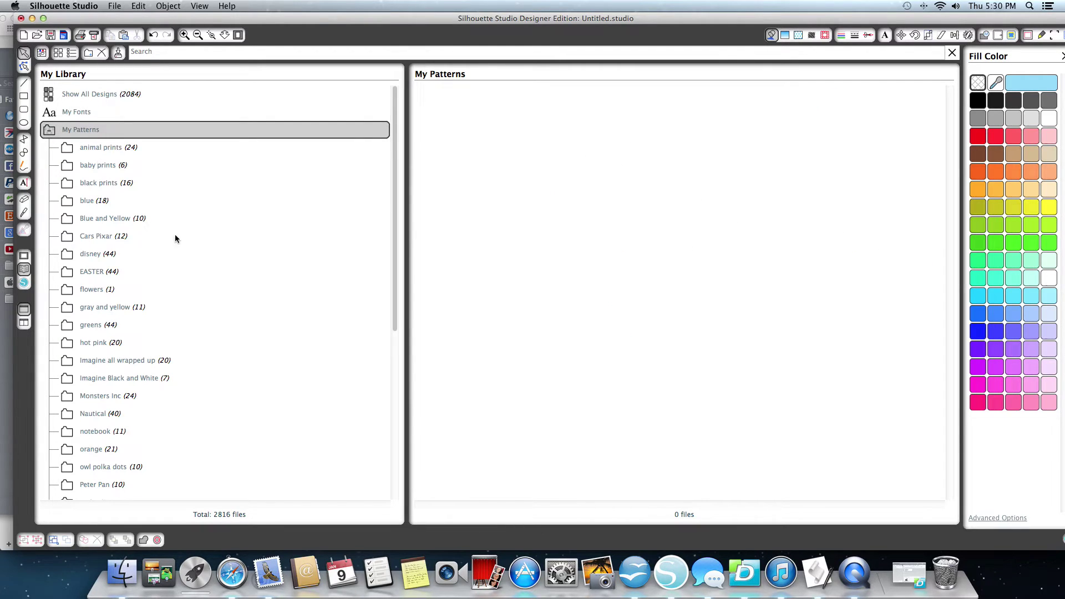
# - Browse the pattern folders: animal prints, baby prints, black prints, blue, Blue and Yellow, Cars Pixar and disney
pyautogui.click(94, 150)
pyautogui.click(94, 167)
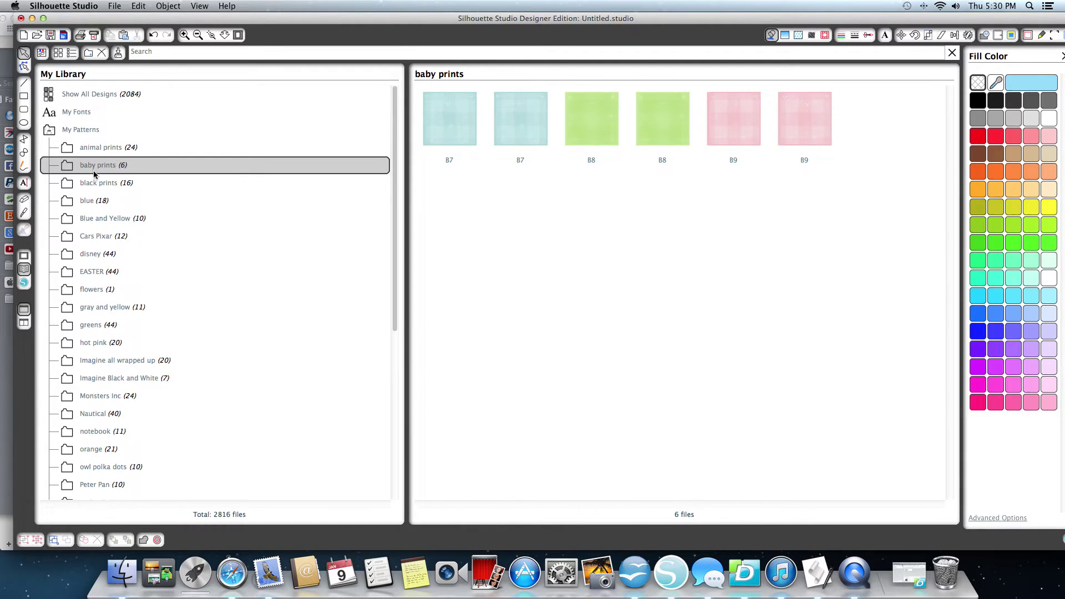
pyautogui.click(94, 185)
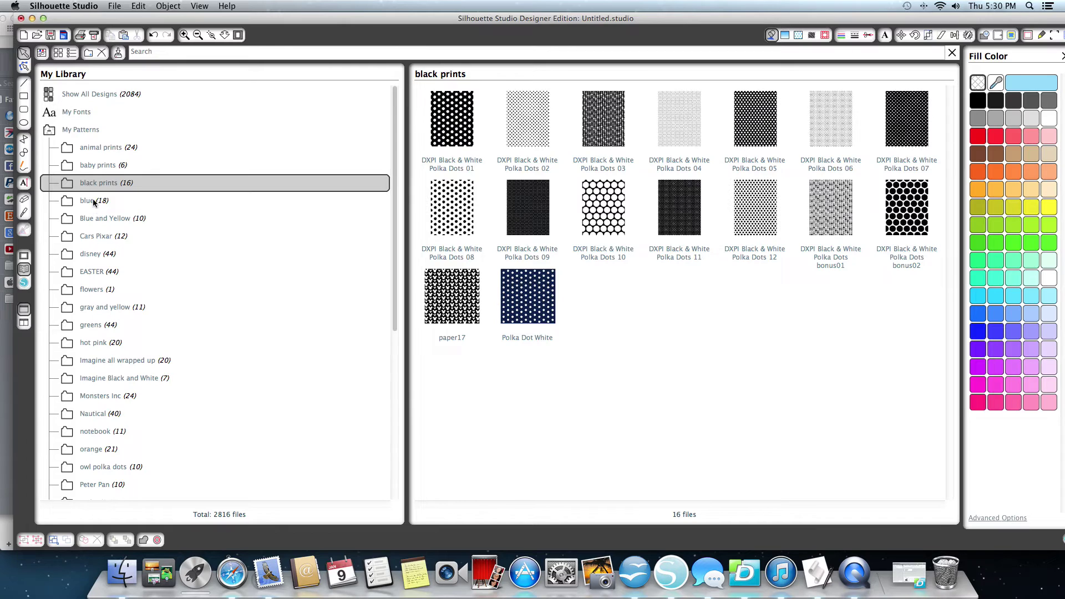
pyautogui.click(94, 202)
pyautogui.click(95, 221)
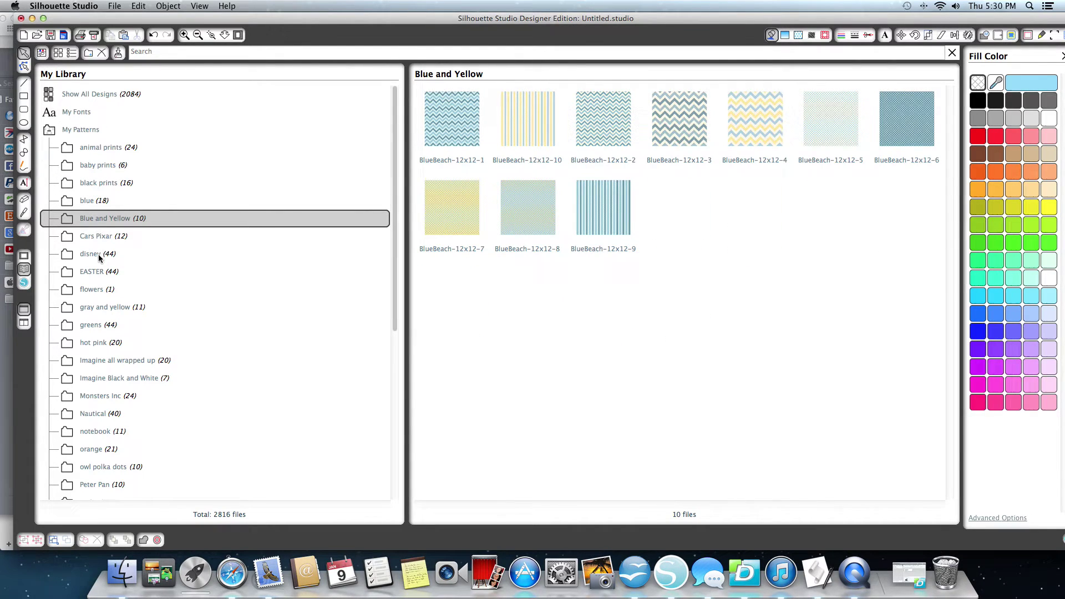
pyautogui.click(99, 239)
pyautogui.click(94, 260)
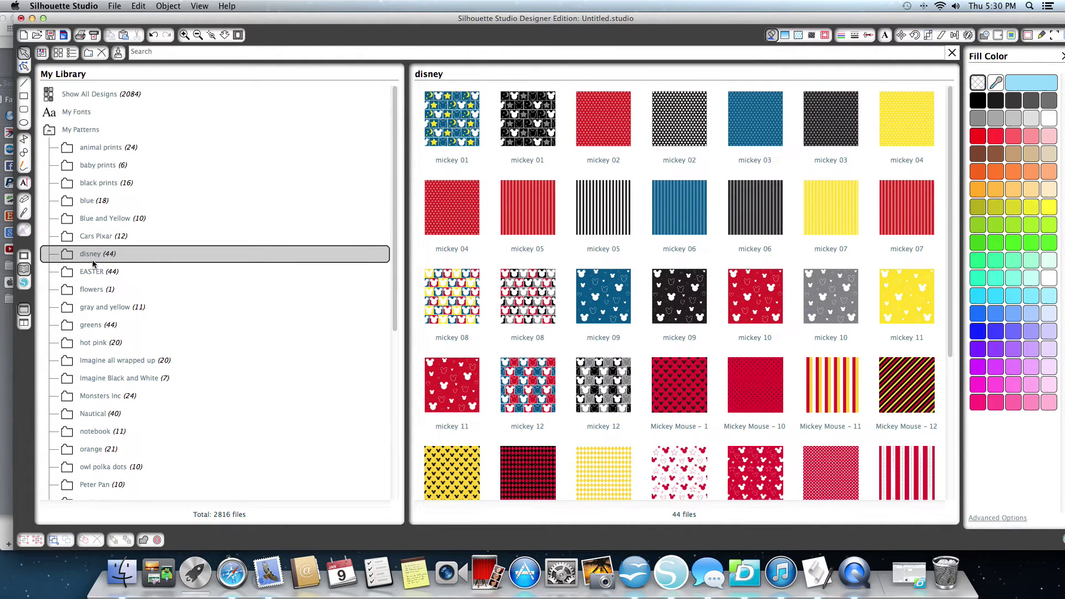
pyautogui.click(90, 238)
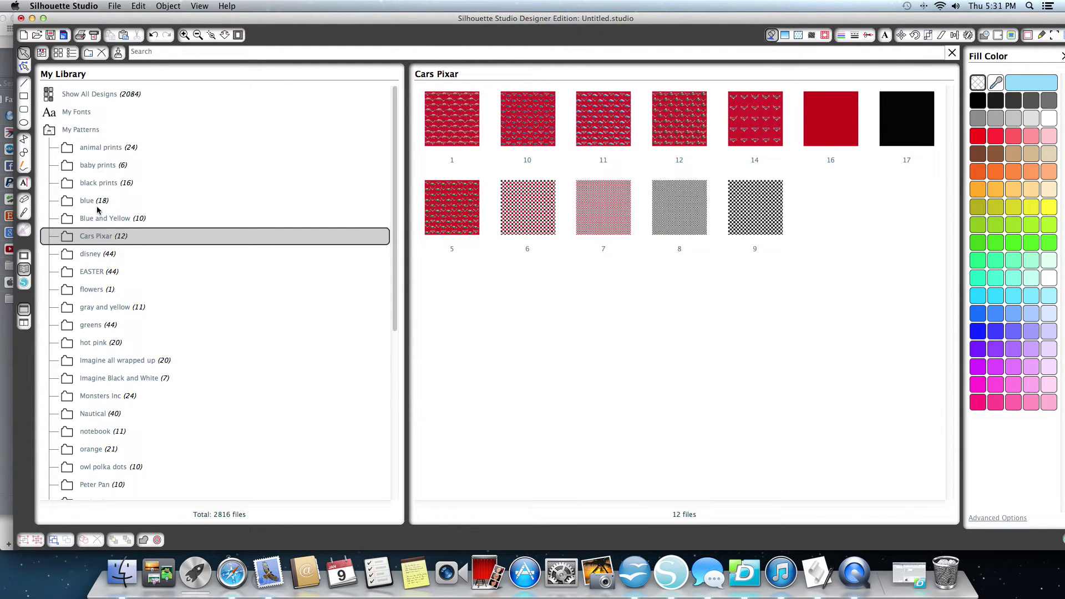
pyautogui.click(102, 185)
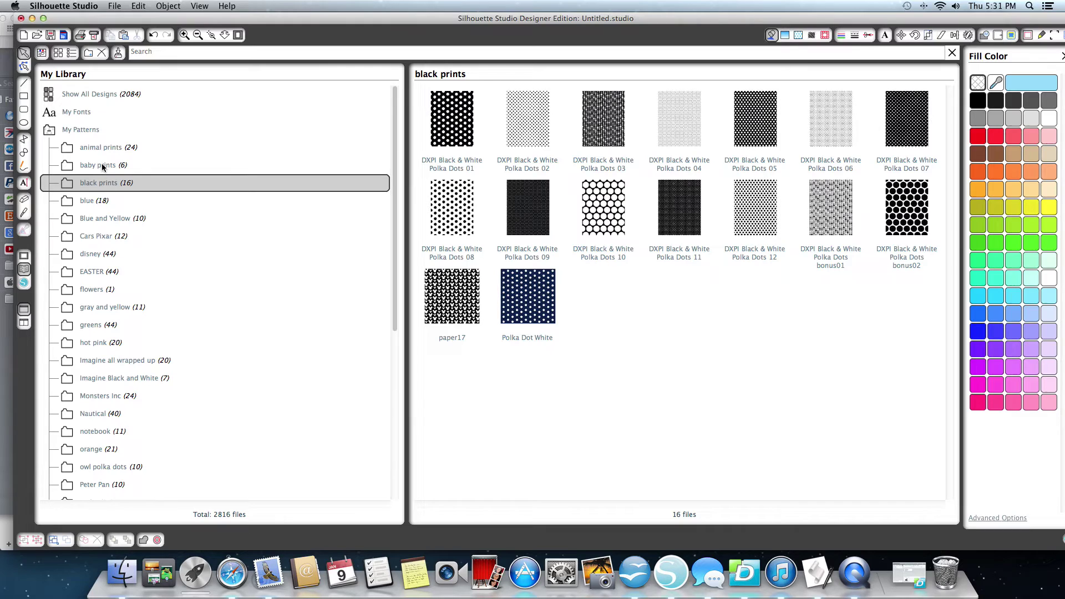
pyautogui.click(98, 148)
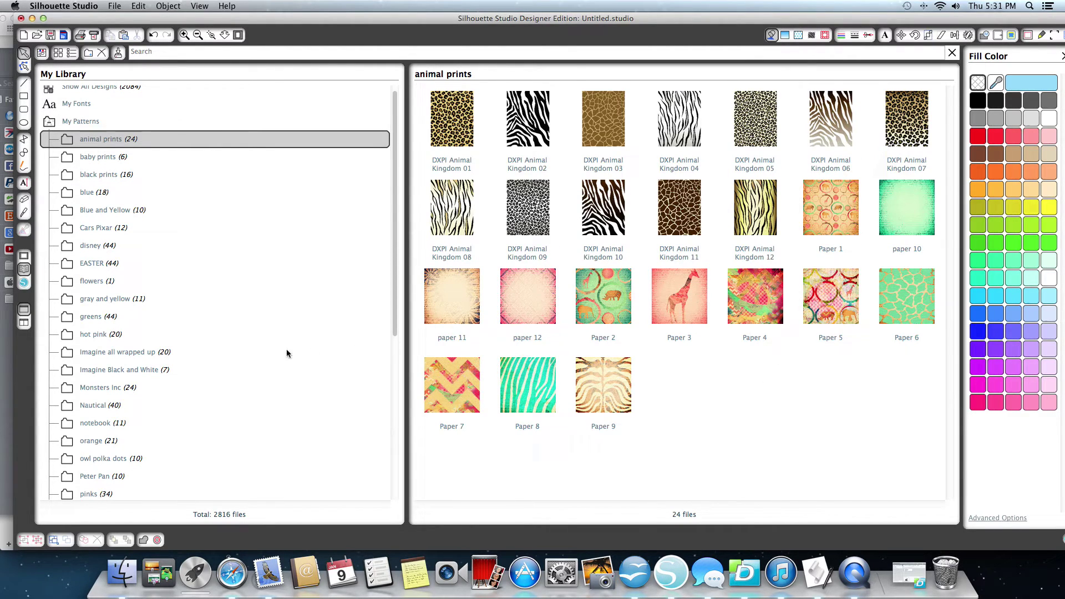
# - Open the disney folder to show its 44 Mickey Mouse patterns and refocus Silhouette Studio
pyautogui.click(93, 248)
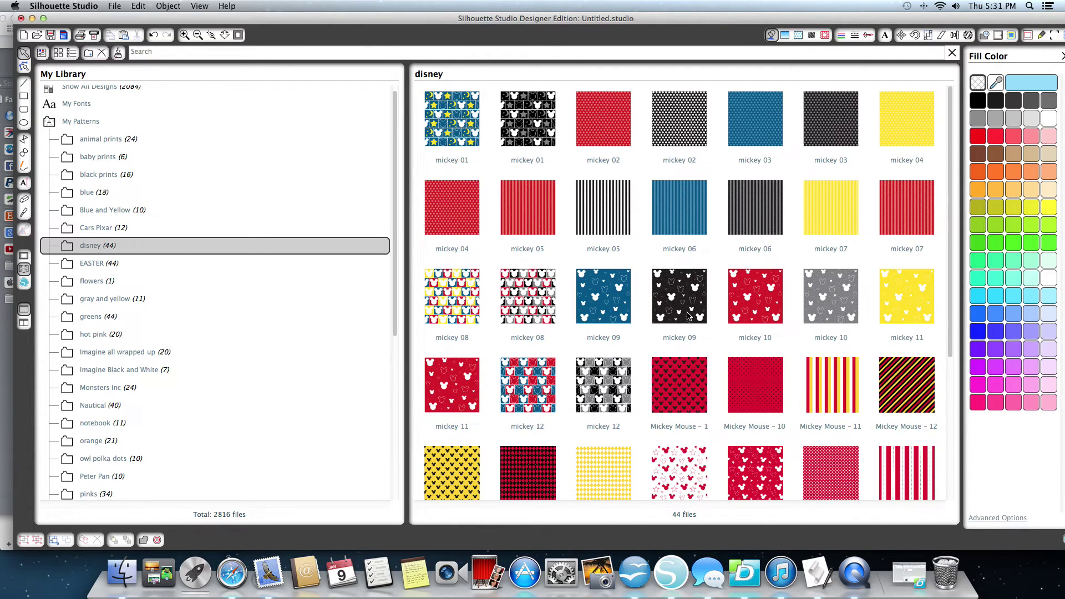
pyautogui.scroll(-5, 767, 361)
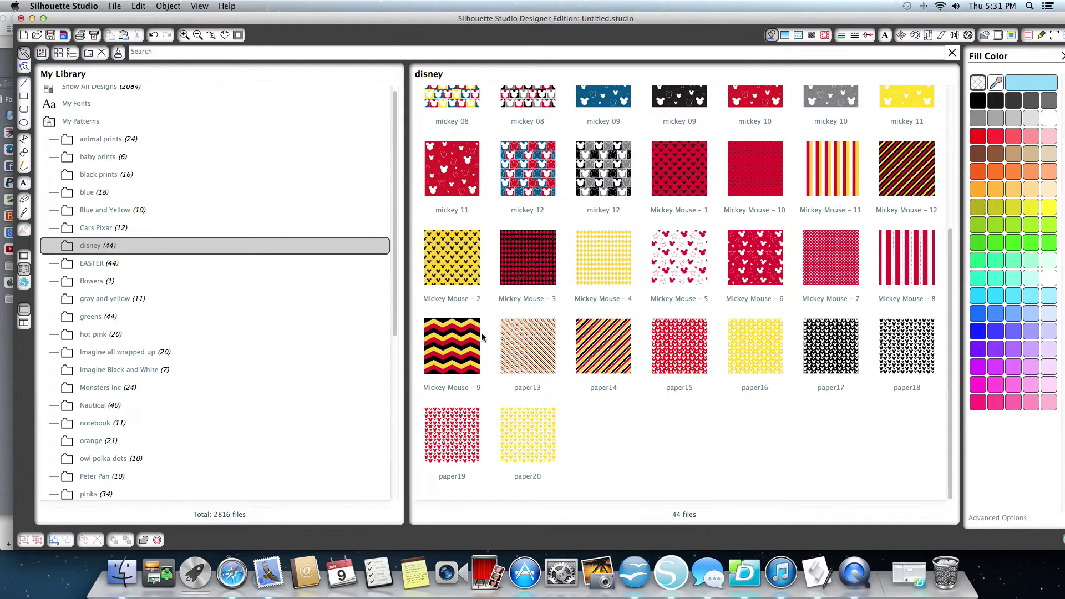
pyautogui.scroll(5, 482, 336)
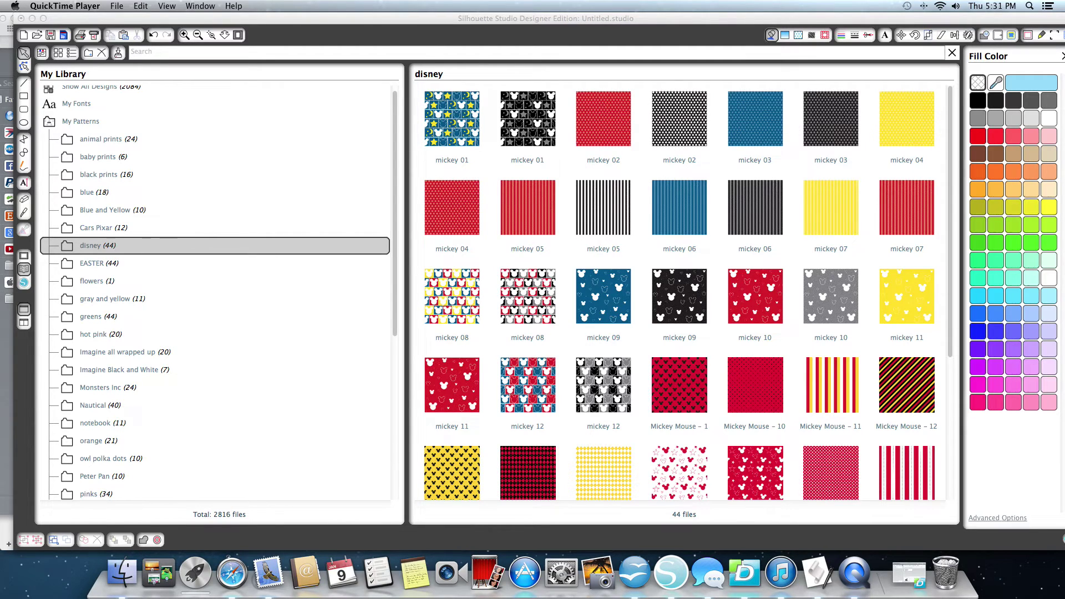
pyautogui.click(801, 38)
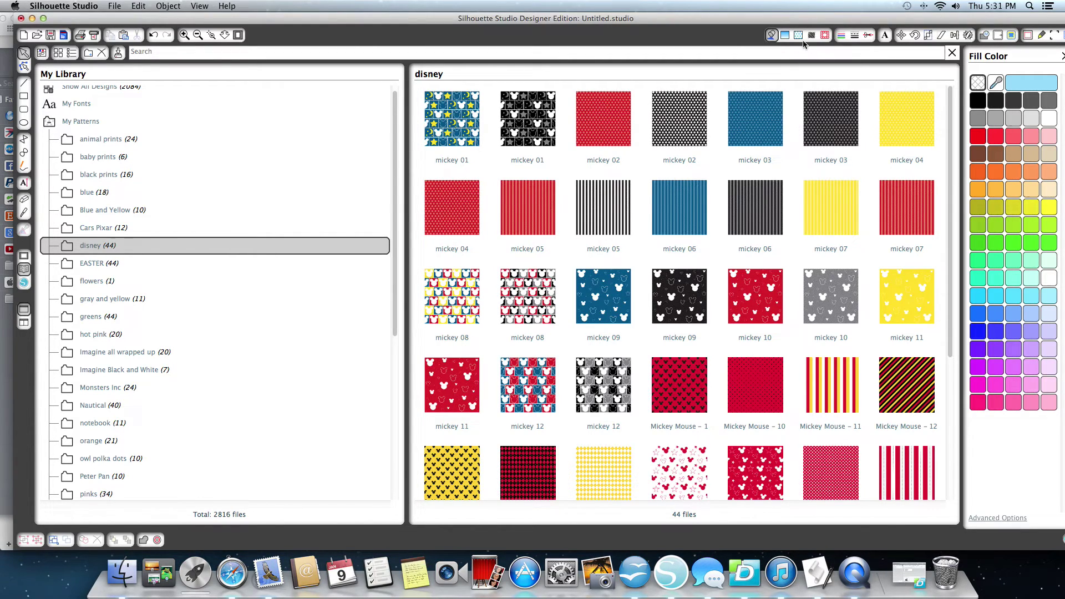
# - Switch the panel to Fill Pattern choices, then open a Finder window of files
pyautogui.click(799, 35)
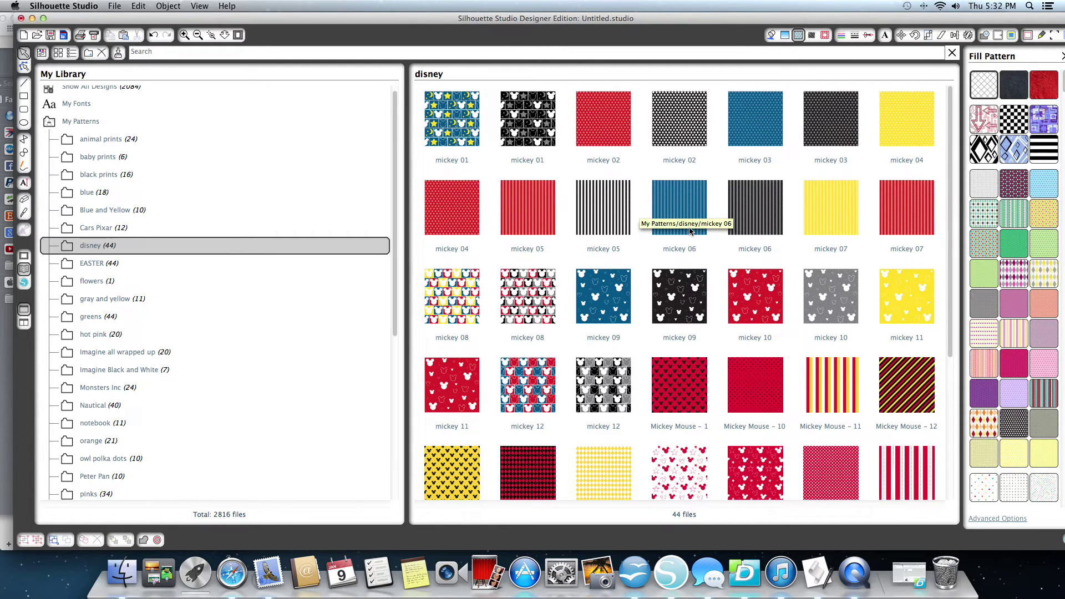
pyautogui.click(122, 571)
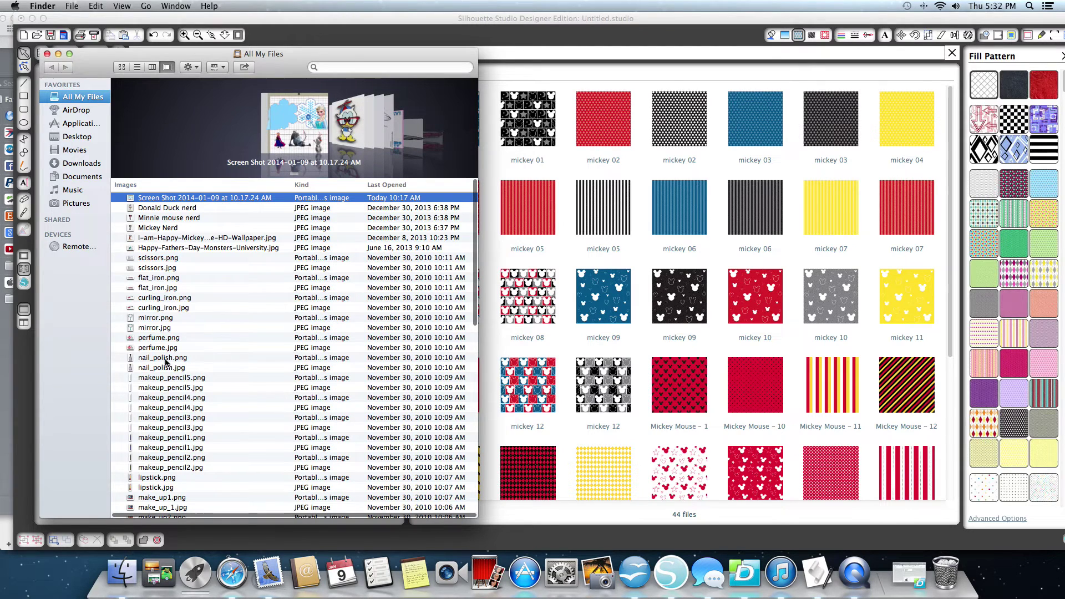
# - Browse the Downloads folder in Finder, then close the Finder window
pyautogui.click(70, 165)
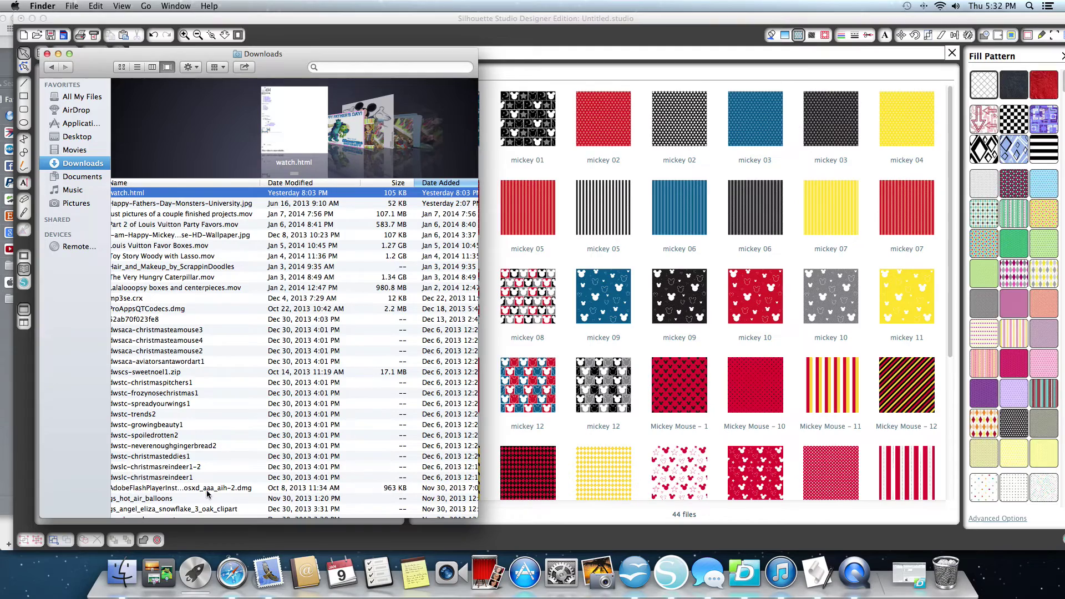
pyautogui.scroll(-5, 155, 399)
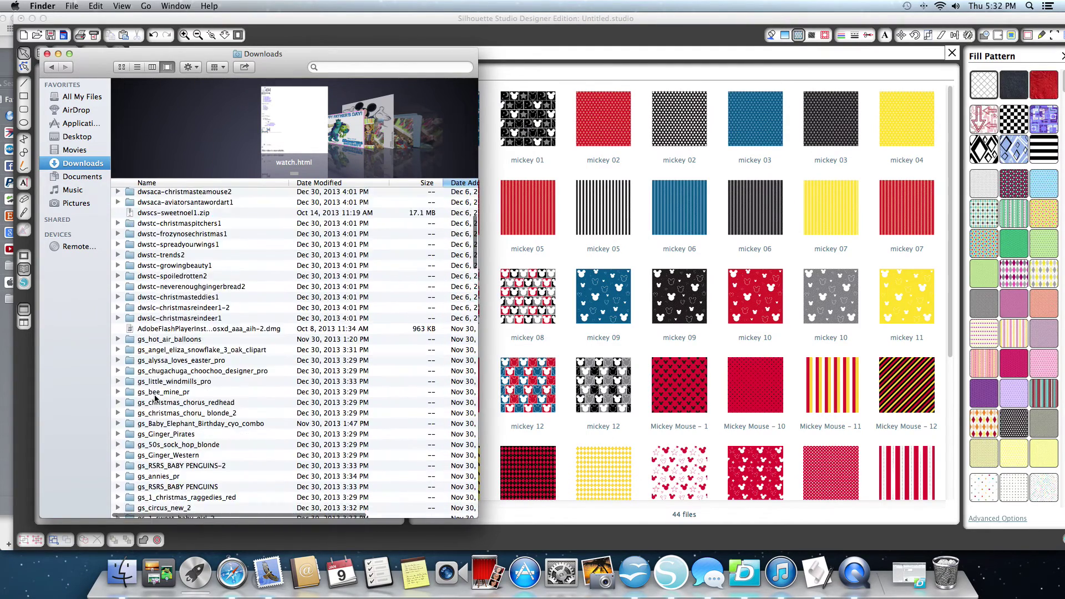
pyautogui.scroll(-5, 155, 399)
pyautogui.scroll(-5, 154, 398)
pyautogui.scroll(-5, 154, 398)
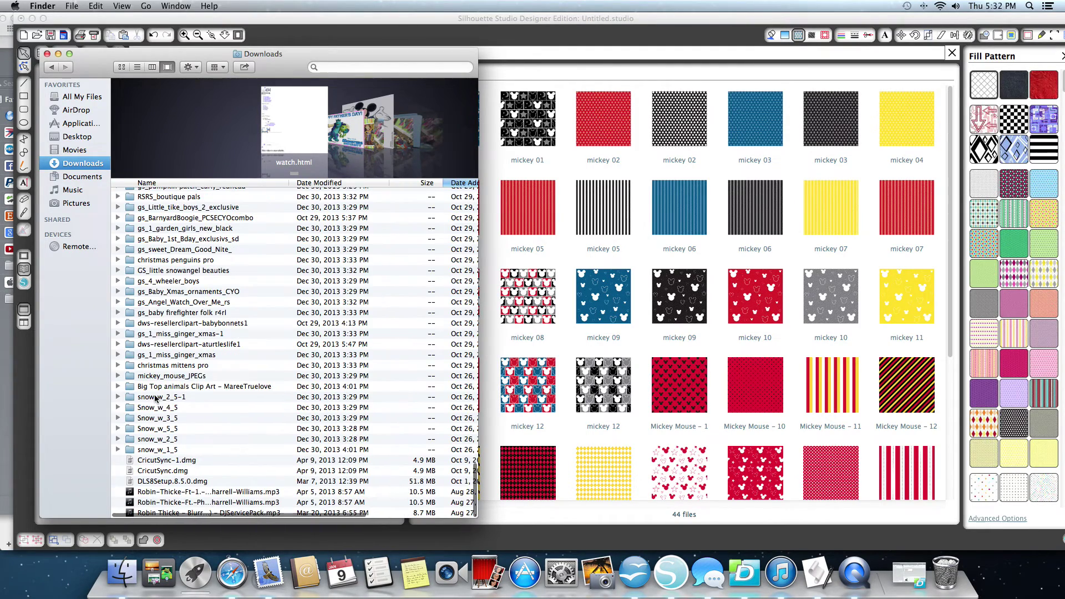
pyautogui.scroll(5, 155, 399)
pyautogui.scroll(10, 155, 399)
pyautogui.scroll(-5, 154, 398)
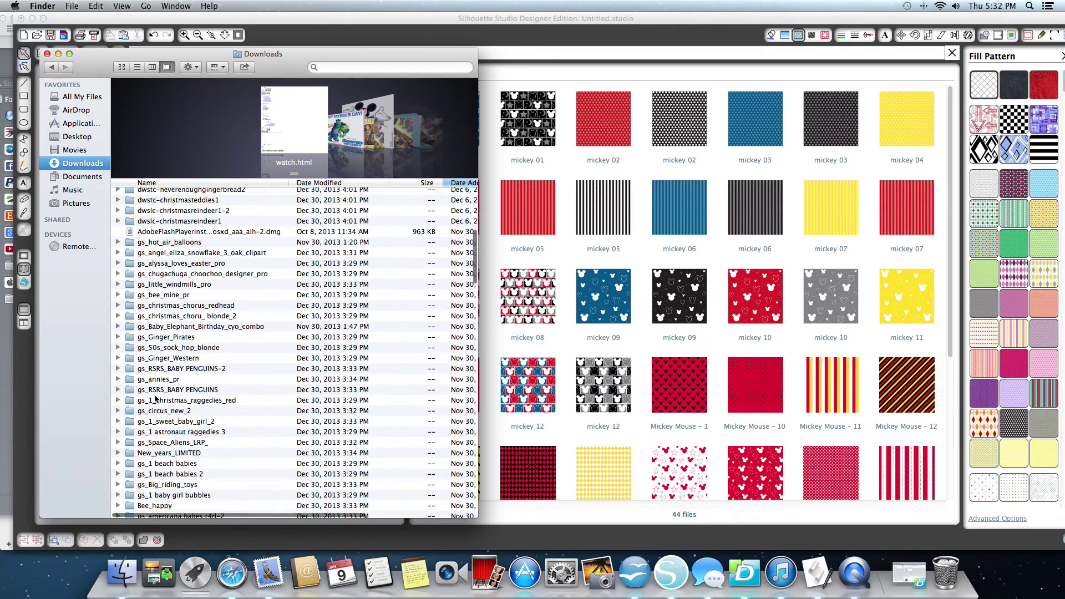
pyautogui.scroll(2, 155, 399)
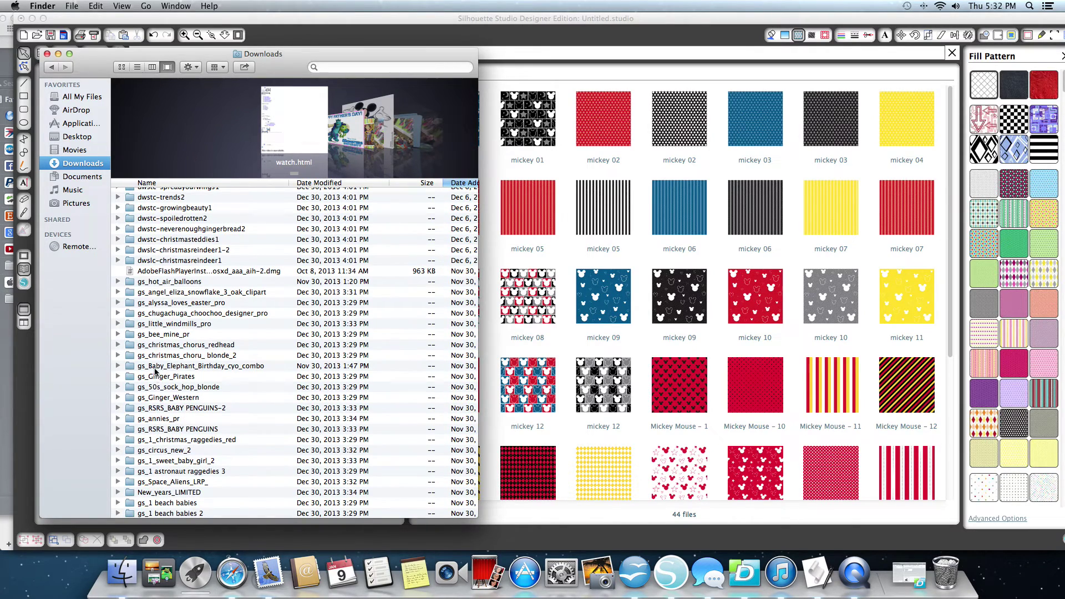
pyautogui.scroll(3, 155, 368)
pyautogui.scroll(5, 155, 367)
pyautogui.scroll(5, 154, 366)
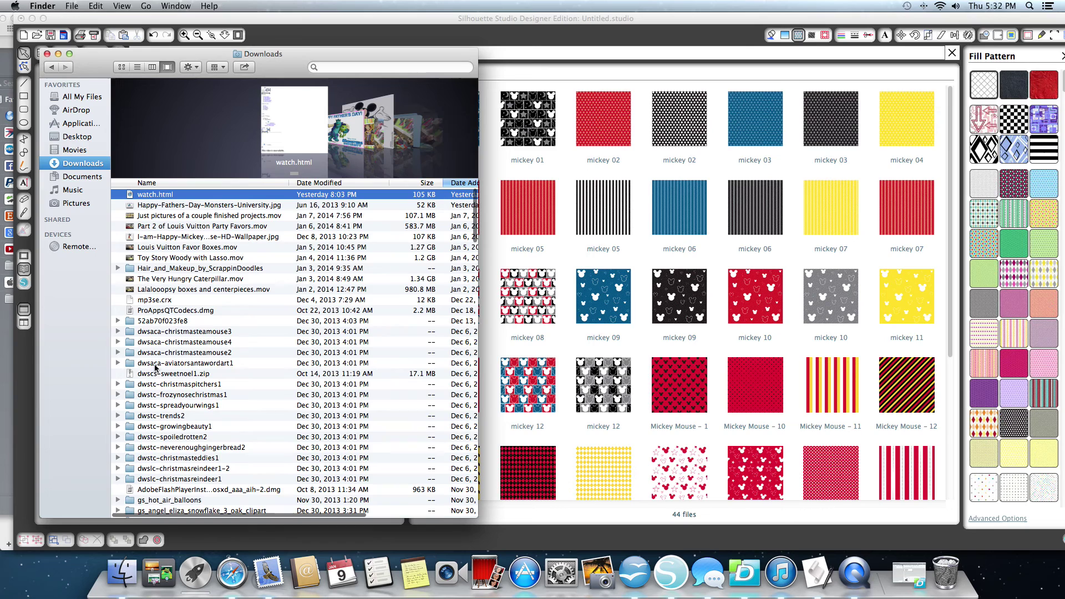
pyautogui.scroll(-2, 155, 367)
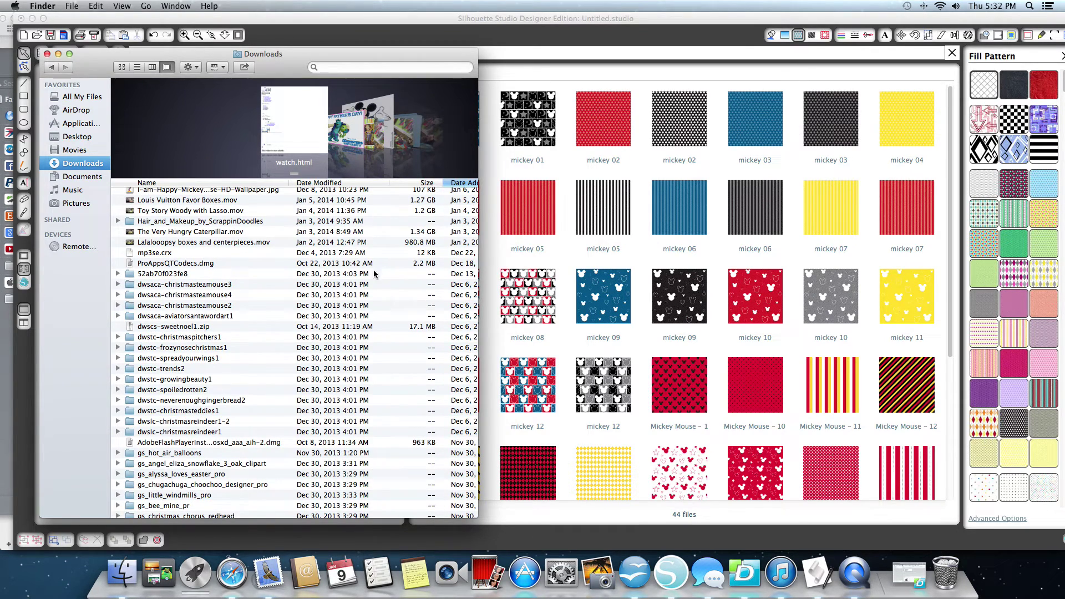
pyautogui.click(48, 54)
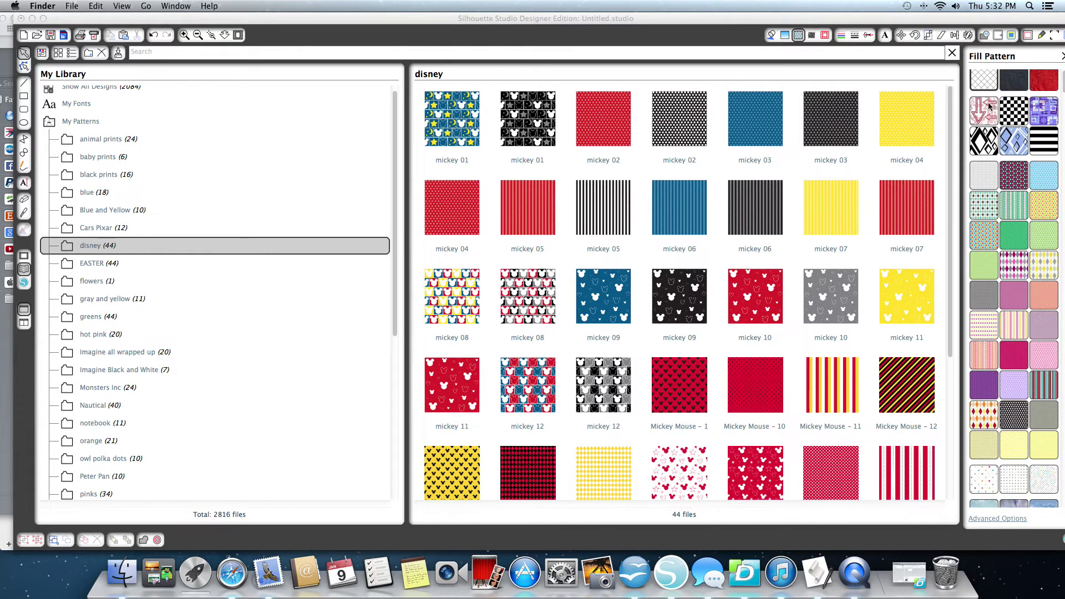
# - Close the My Library panel to get back to the scalloped squares and letter circles design
pyautogui.click(954, 55)
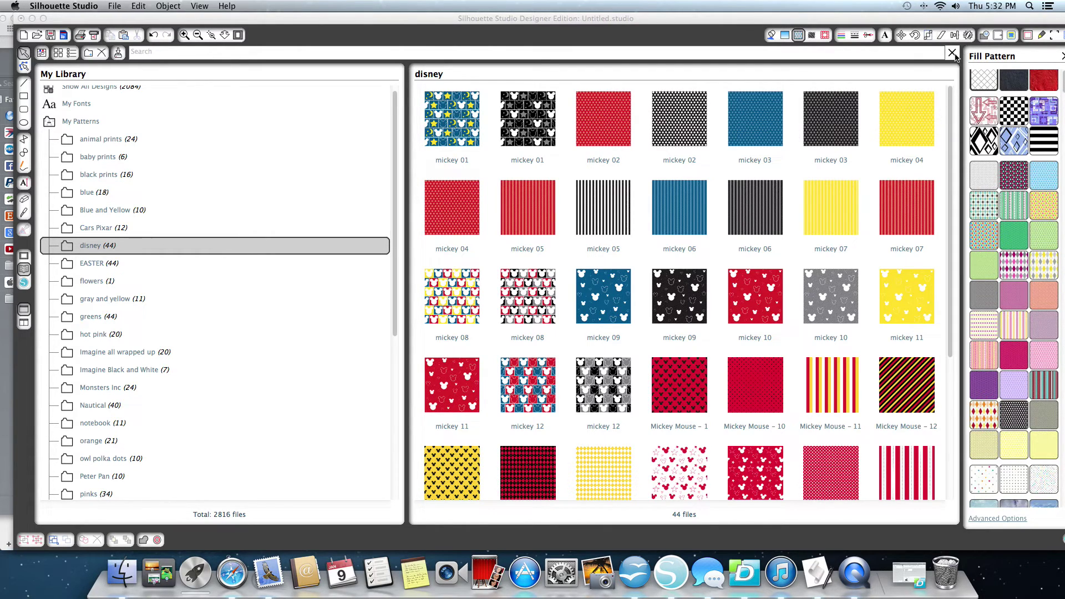
pyautogui.click(954, 56)
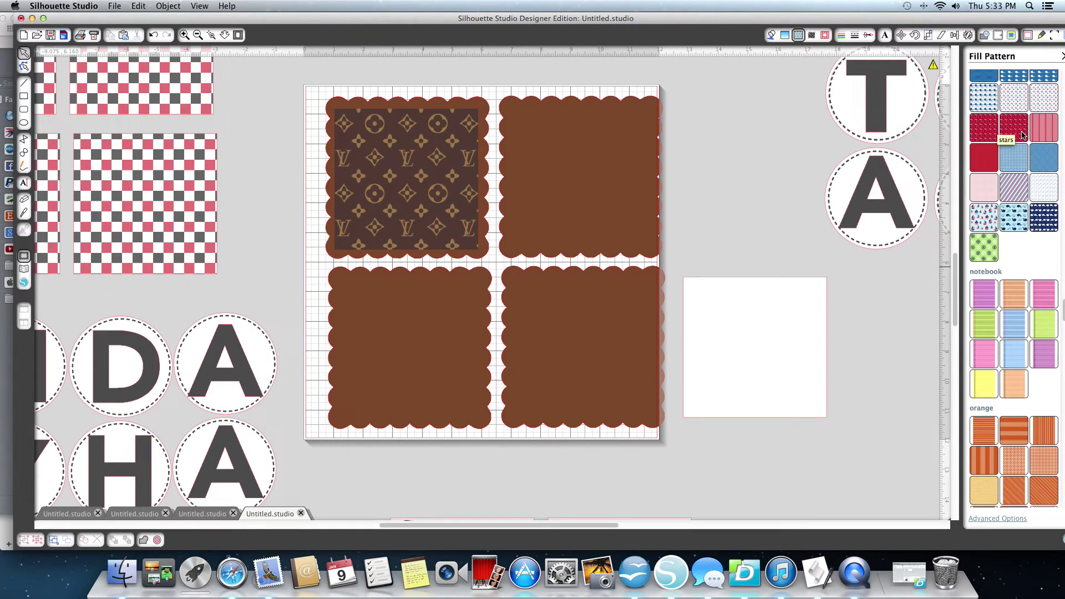
pyautogui.scroll(1, 1023, 136)
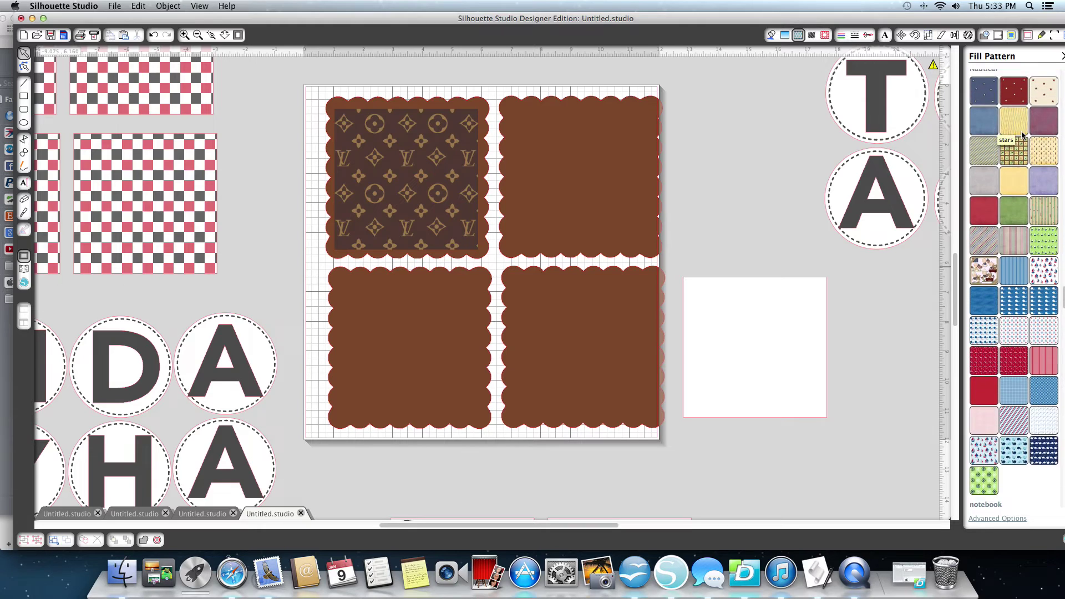
pyautogui.scroll(4, 1024, 136)
pyautogui.scroll(1, 1022, 136)
pyautogui.scroll(1, 1022, 136)
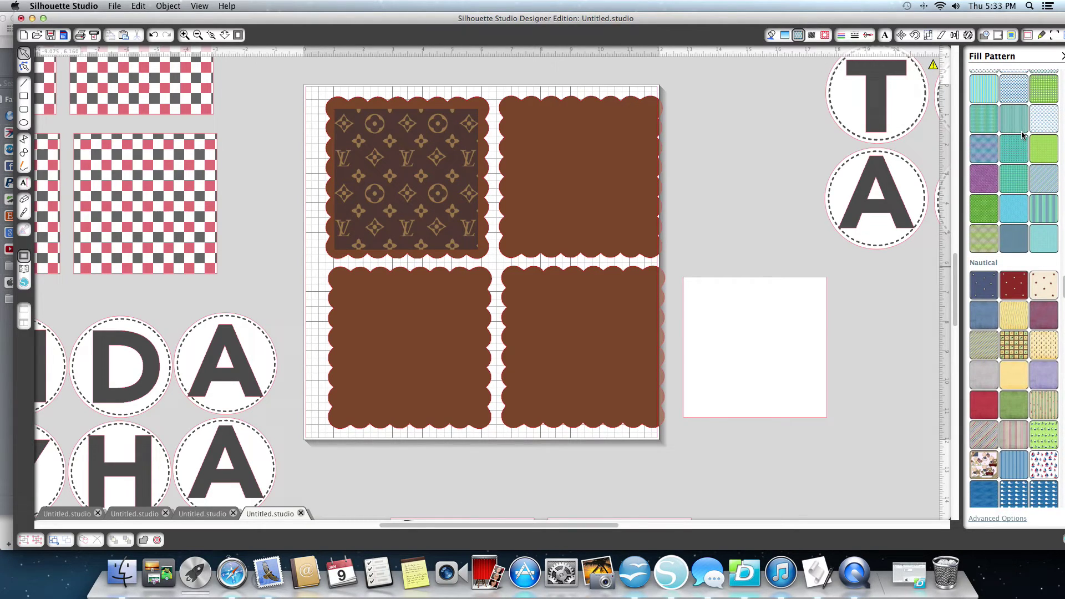
pyautogui.scroll(1, 1024, 135)
pyautogui.scroll(1, 1023, 136)
pyautogui.scroll(1, 1023, 136)
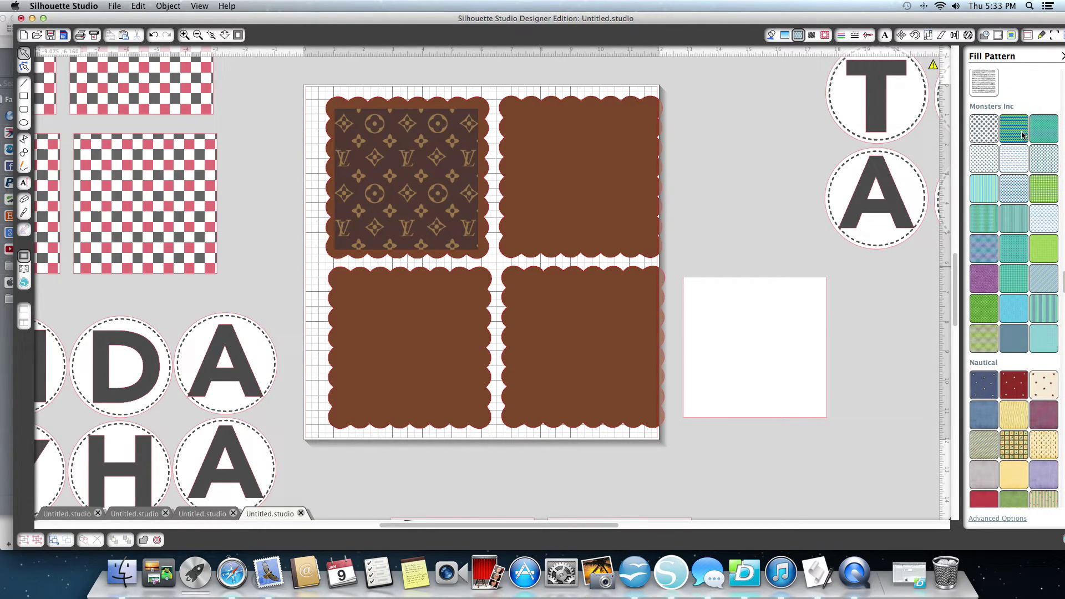
# - Fill the white square beside the mat with the floral Monsters Inc (Monsters University 04) pattern
pyautogui.click(713, 376)
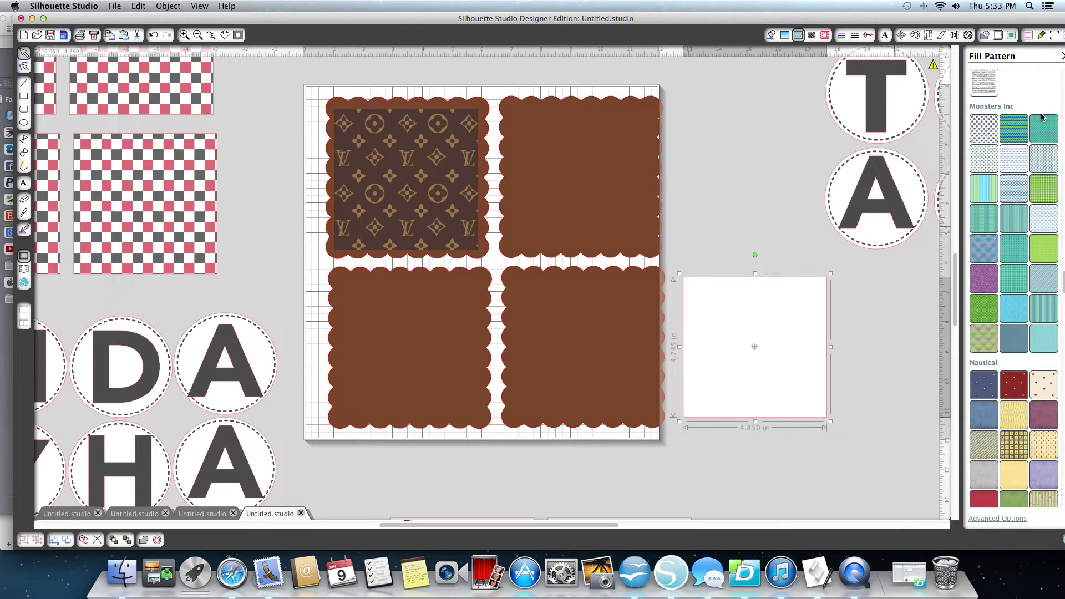
pyautogui.click(982, 135)
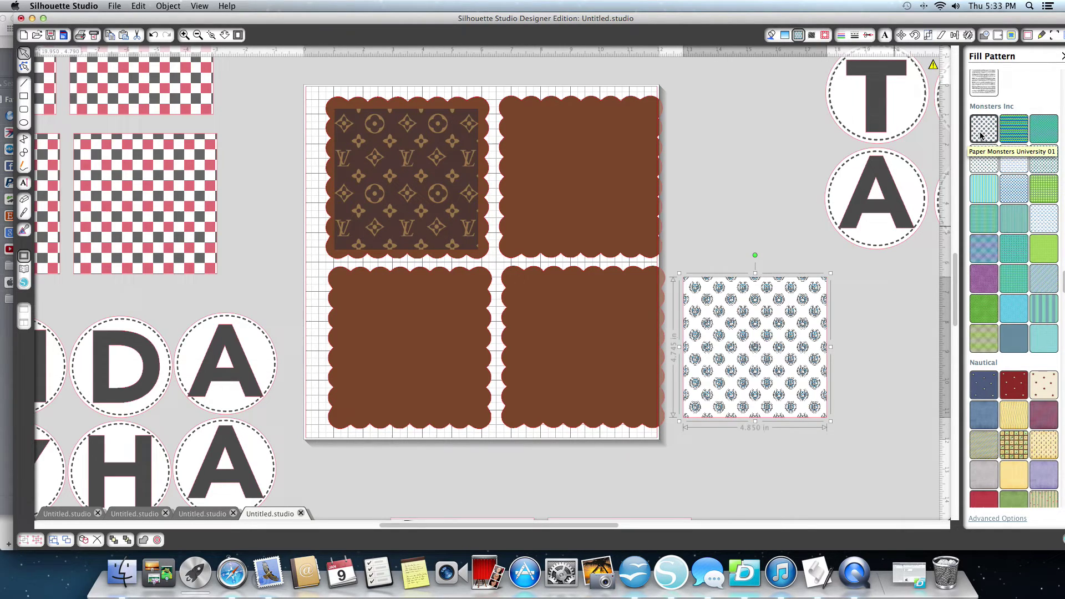
pyautogui.click(985, 249)
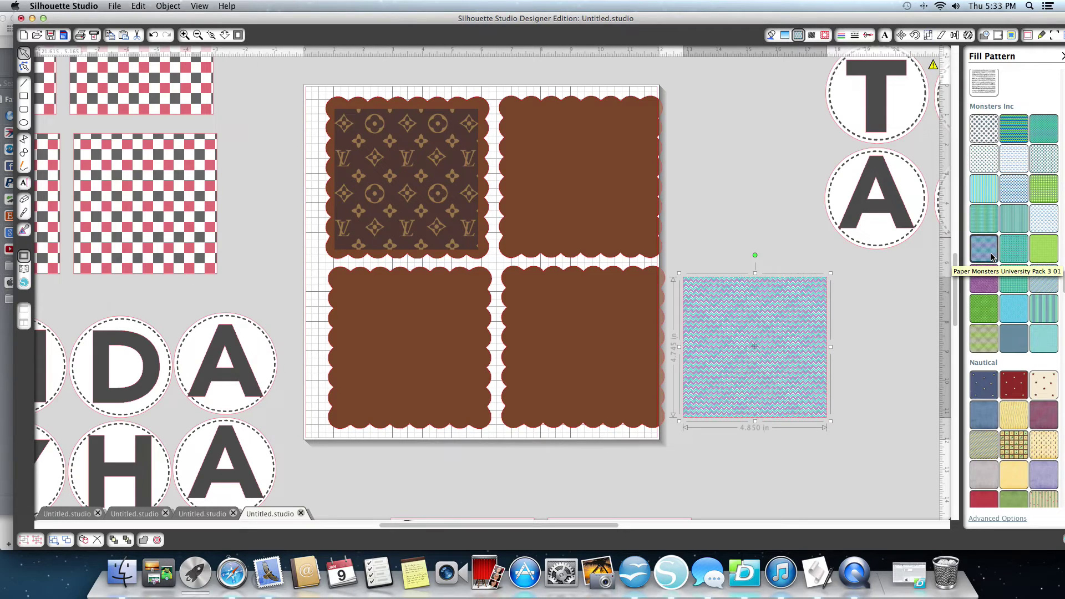
pyautogui.click(984, 158)
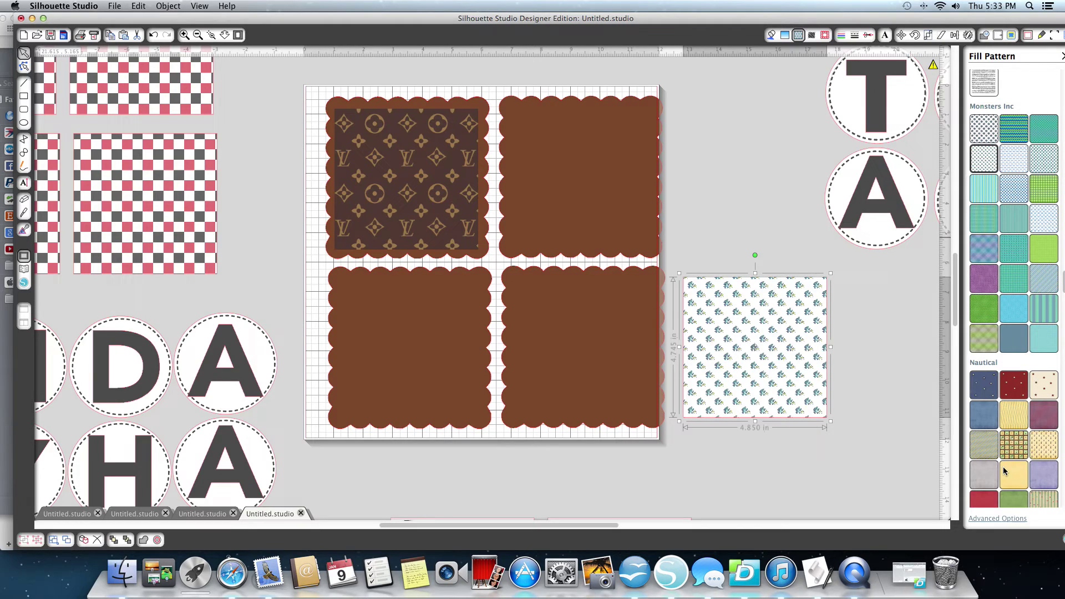
# - Scale the Monsters Inc pattern in that square to 260% via the Advanced Options slider
pyautogui.click(993, 519)
pyautogui.click(997, 520)
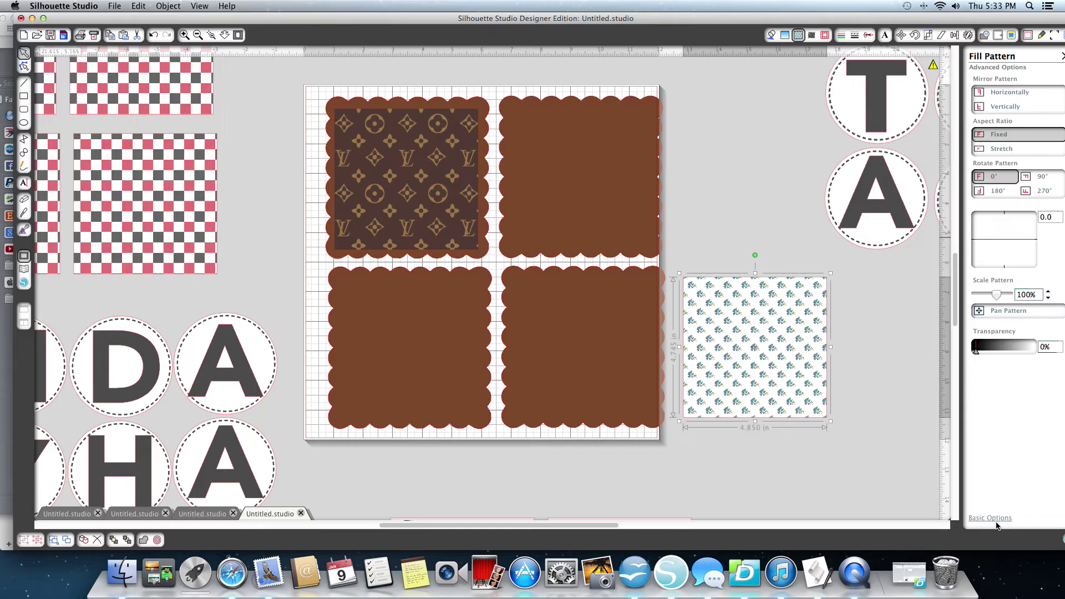
pyautogui.click(996, 295)
pyautogui.moveTo(996, 296); pyautogui.dragTo(1006, 294)
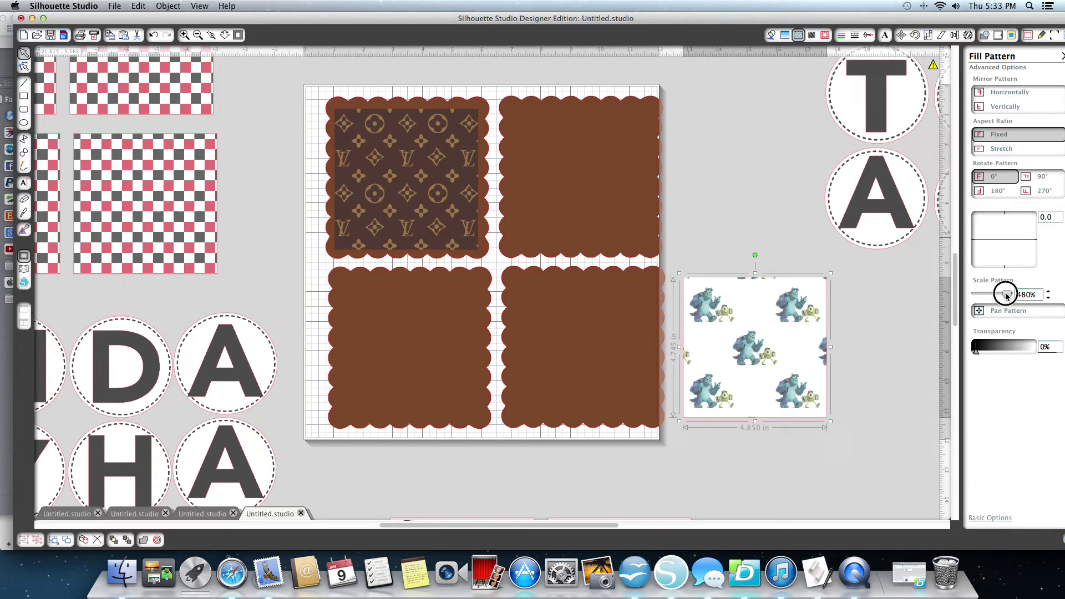
pyautogui.moveTo(1006, 295); pyautogui.dragTo(1000, 295)
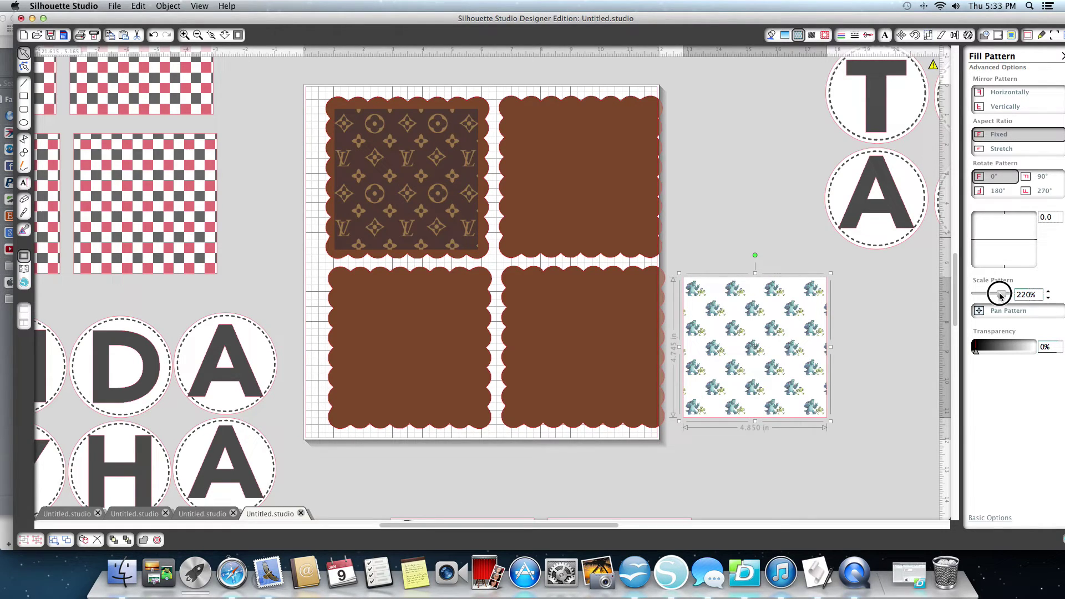
pyautogui.moveTo(1001, 295); pyautogui.dragTo(1002, 296)
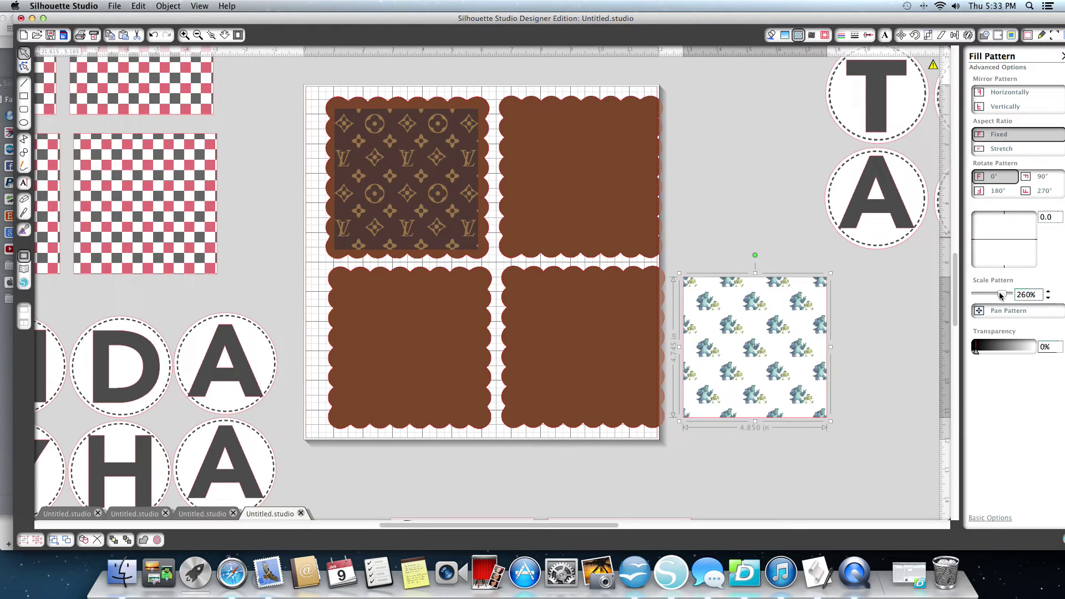
# - Scale the top-left square's monogram pattern down to 75%, then reselect the monster square
pyautogui.click(444, 193)
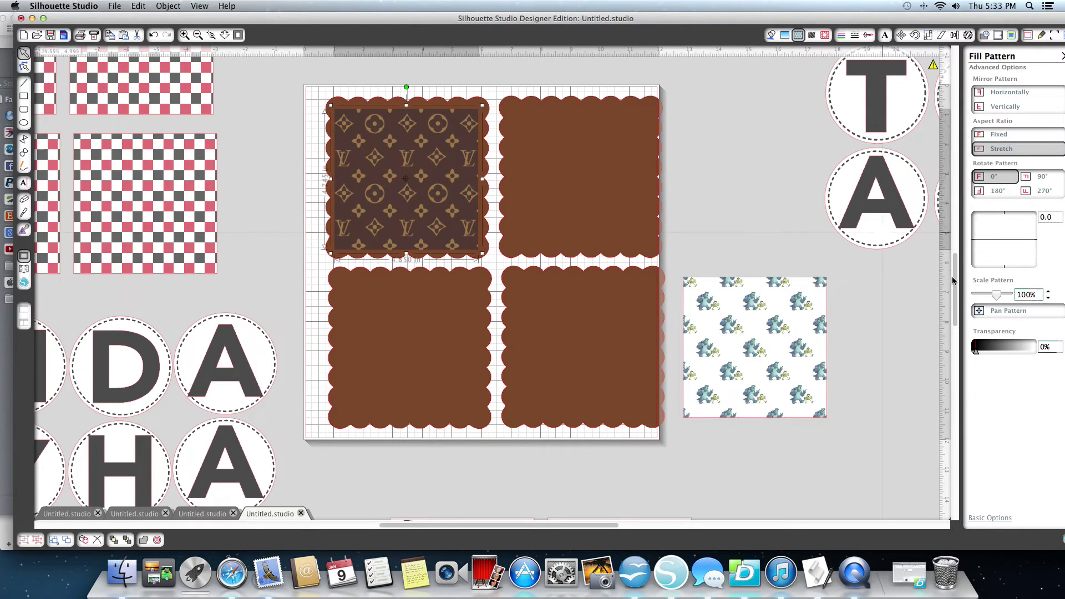
pyautogui.moveTo(992, 297)
pyautogui.mouseDown()
pyautogui.moveTo(982, 294)
pyautogui.moveTo(1000, 293)
pyautogui.mouseUp()
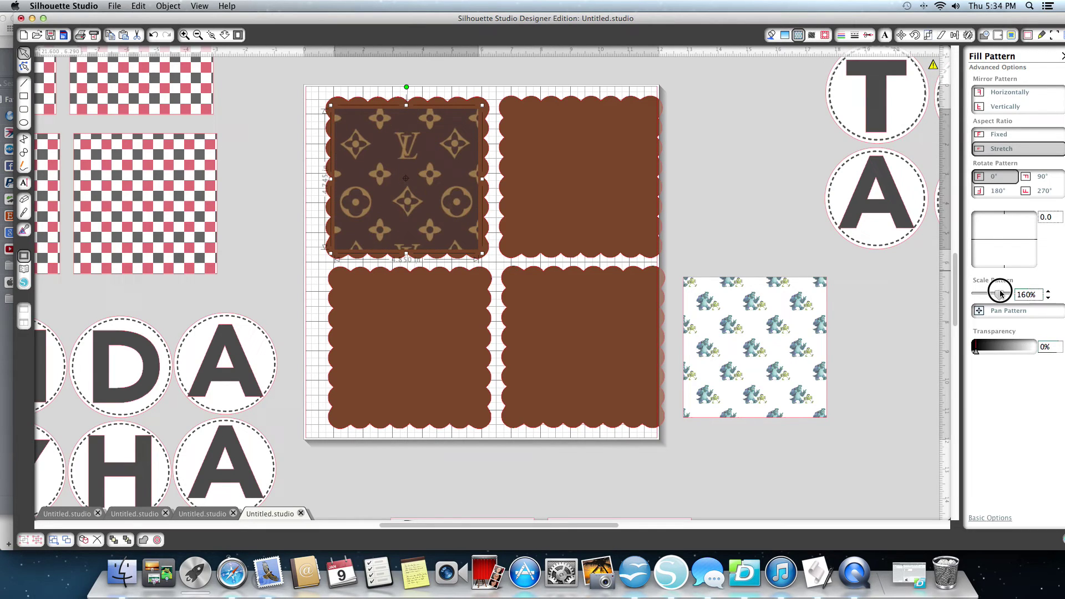
pyautogui.moveTo(1000, 293)
pyautogui.mouseDown()
pyautogui.moveTo(983, 293)
pyautogui.moveTo(995, 293)
pyautogui.mouseUp()
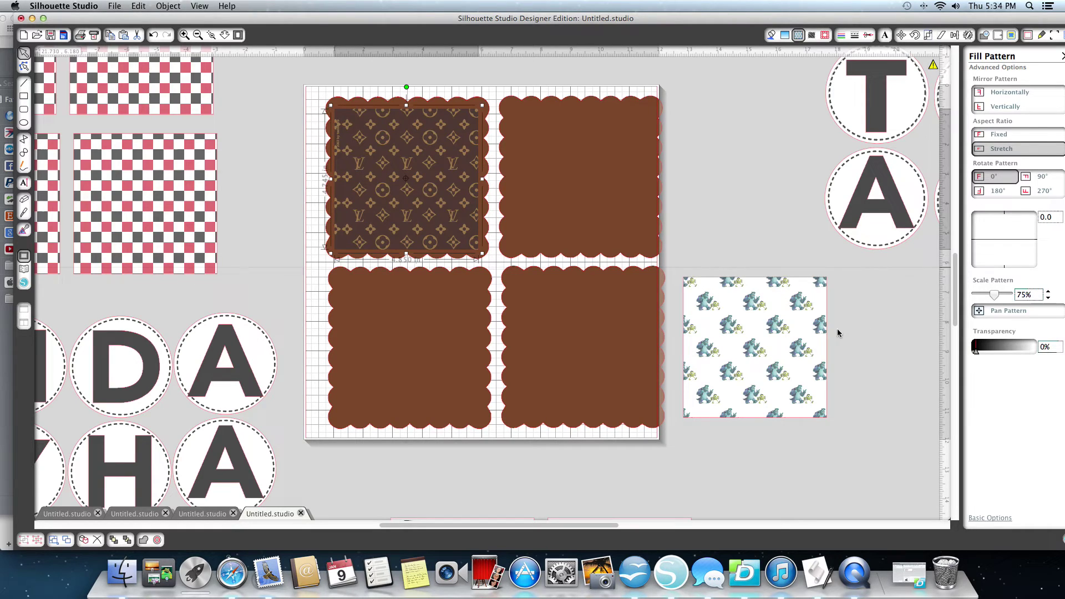
pyautogui.click(774, 342)
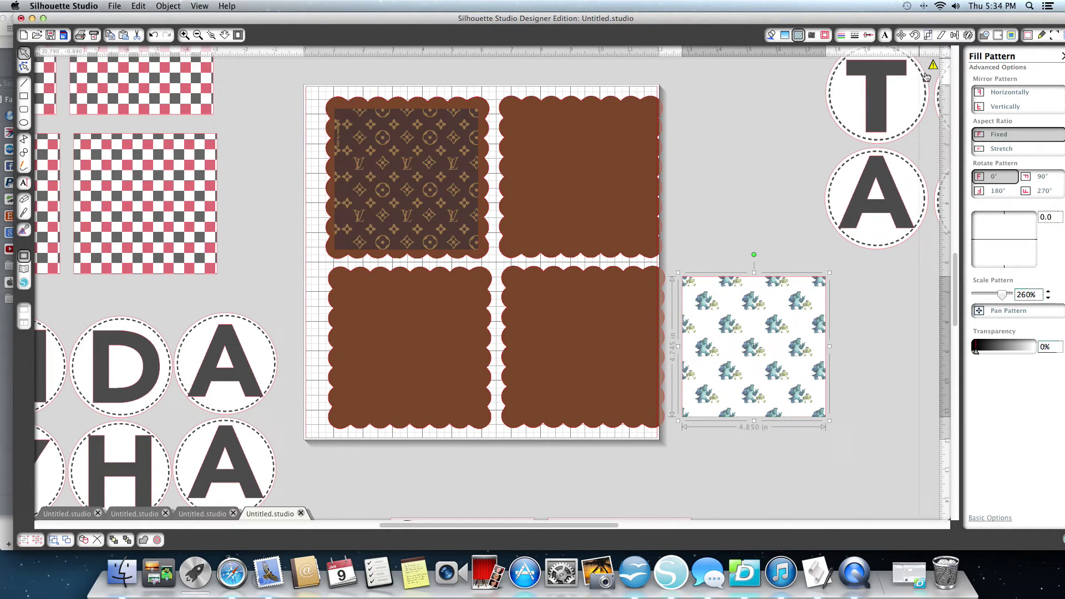
# - Fill the square with blue-green stripes scaled down to about 46% and nudge it up
pyautogui.click(798, 36)
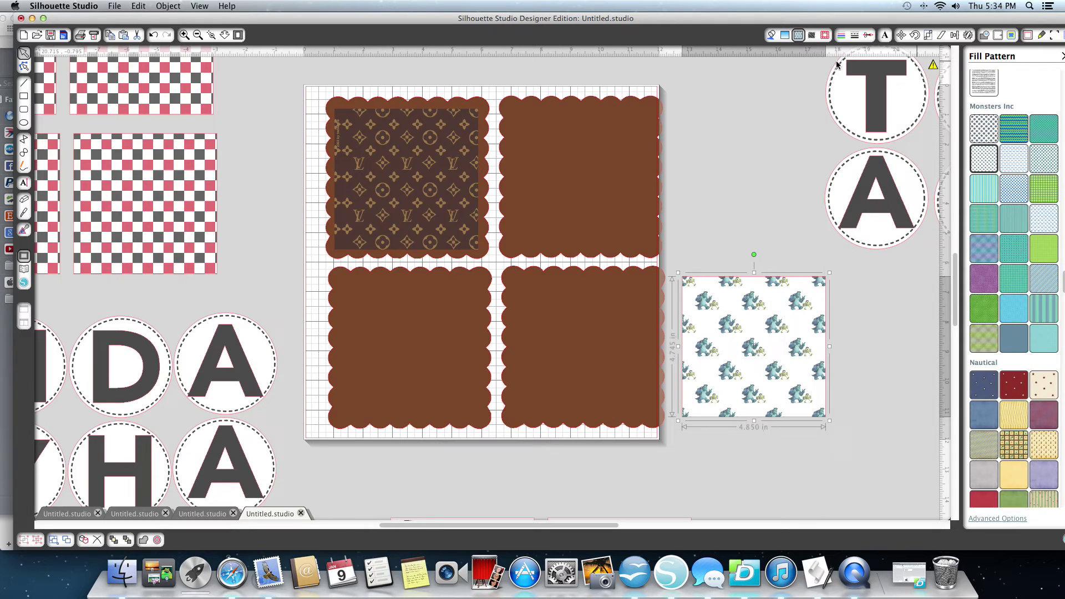
pyautogui.click(983, 194)
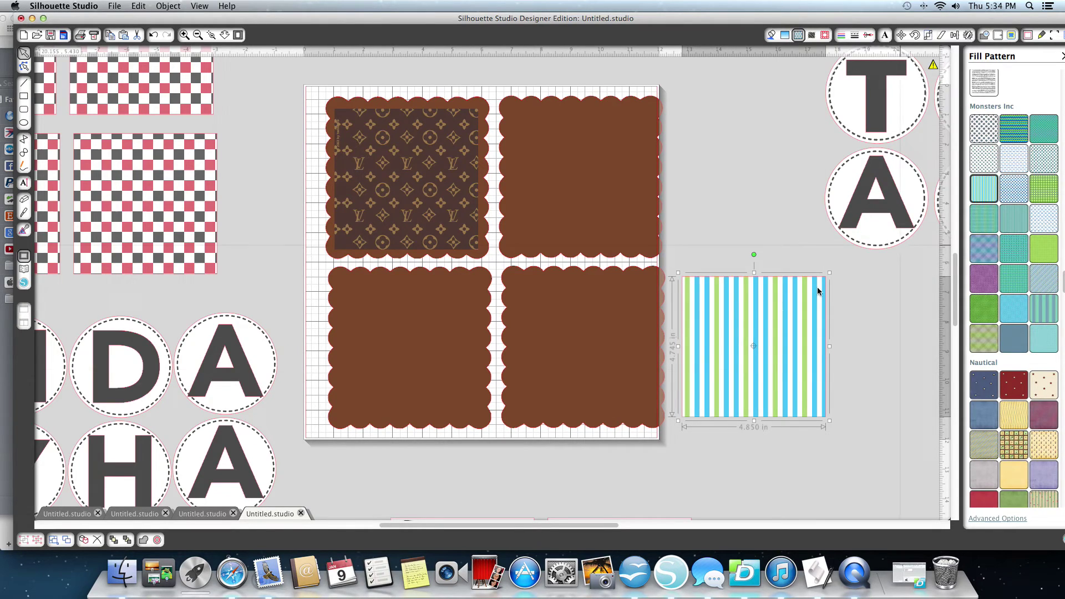
pyautogui.click(995, 519)
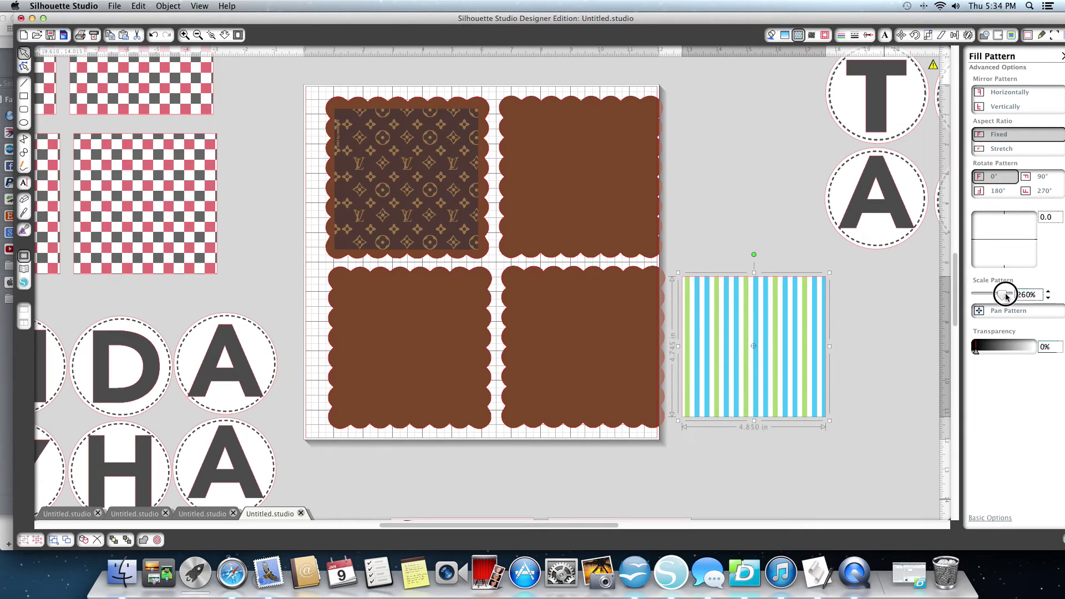
pyautogui.moveTo(1003, 295); pyautogui.dragTo(993, 295)
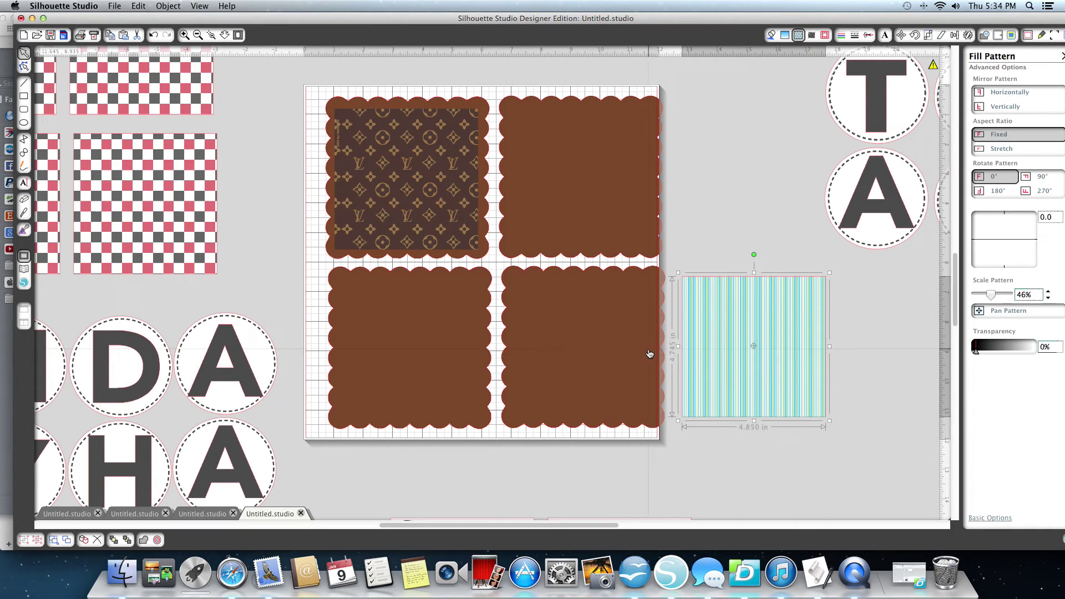
pyautogui.moveTo(749, 344); pyautogui.dragTo(745, 327)
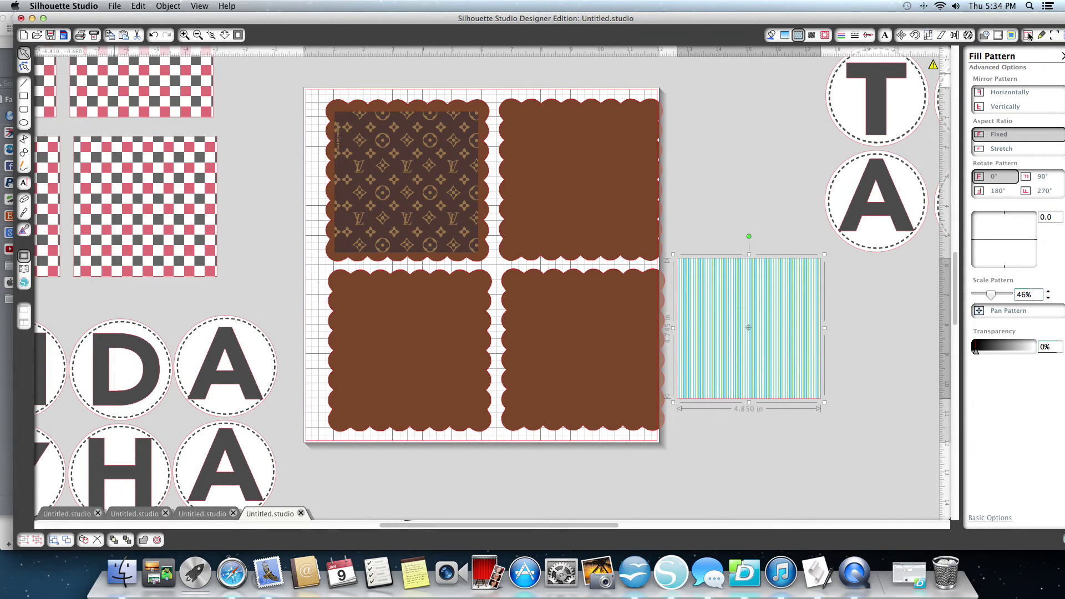
# - Swap the square's striped fill for the green textured pattern swatch
pyautogui.click(799, 37)
pyautogui.scroll(5, 1030, 197)
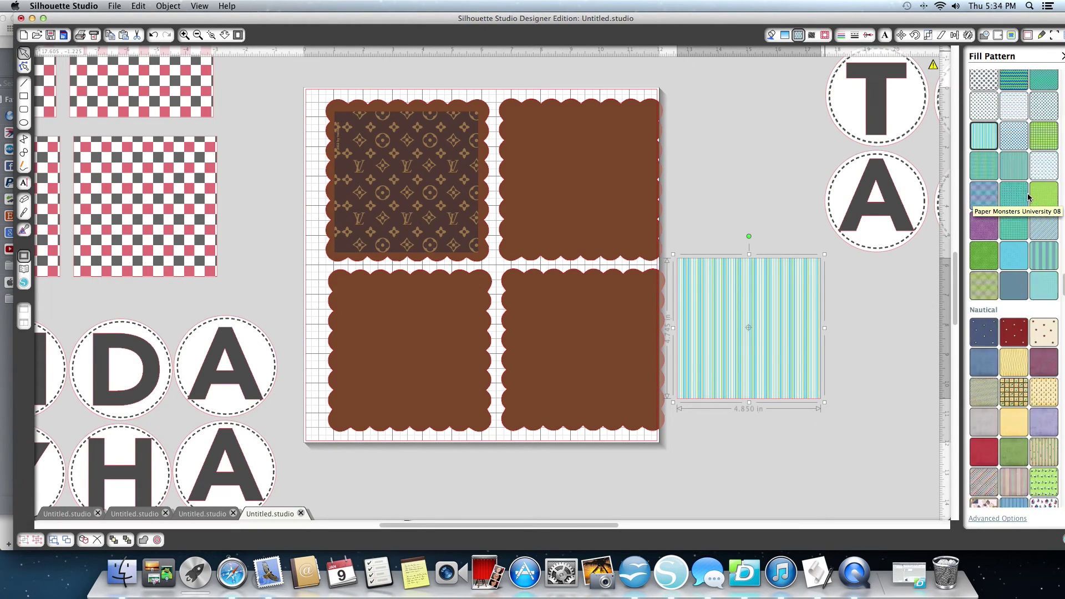
pyautogui.scroll(-5, 1030, 198)
pyautogui.scroll(-5, 1030, 197)
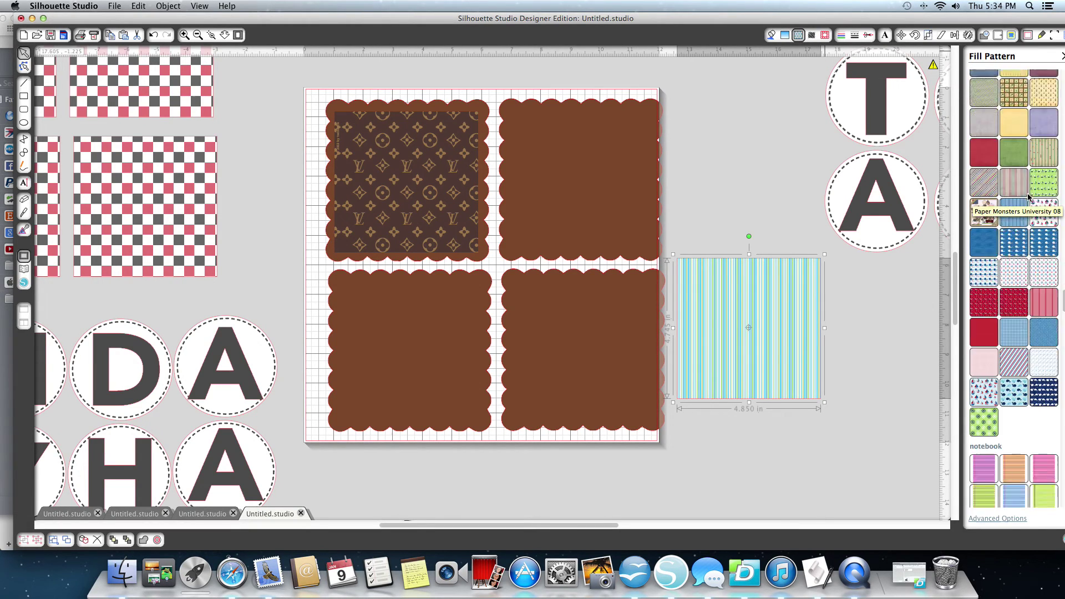
pyautogui.scroll(-5, 1030, 197)
pyautogui.scroll(-5, 1030, 198)
pyautogui.scroll(-5, 1029, 198)
pyautogui.scroll(-5, 1030, 198)
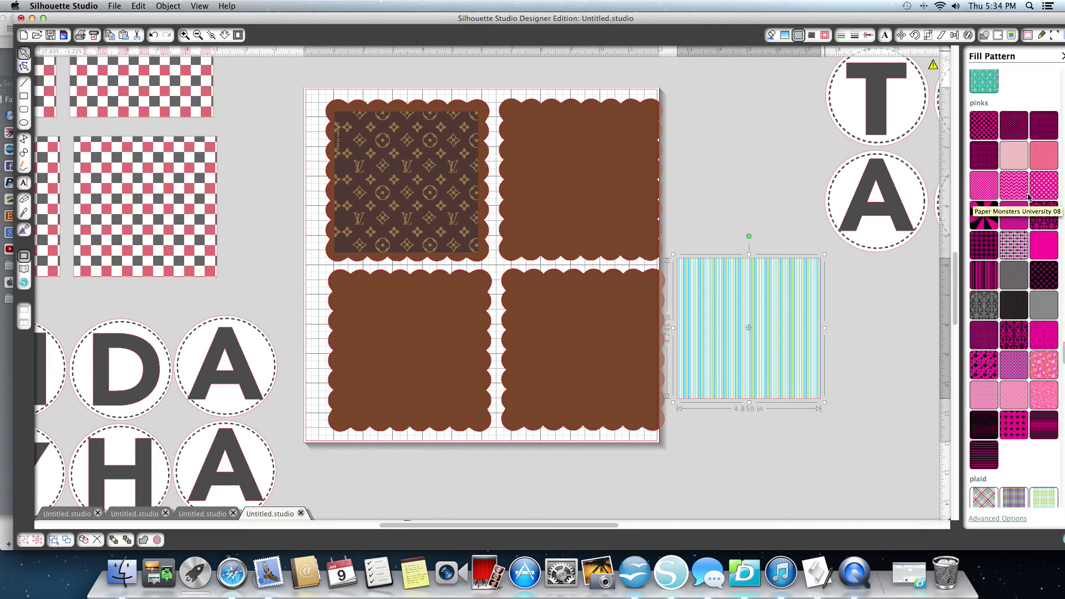
pyautogui.scroll(-5, 1030, 197)
pyautogui.scroll(-5, 1030, 197)
pyautogui.scroll(-5, 1030, 198)
pyautogui.scroll(-5, 1030, 197)
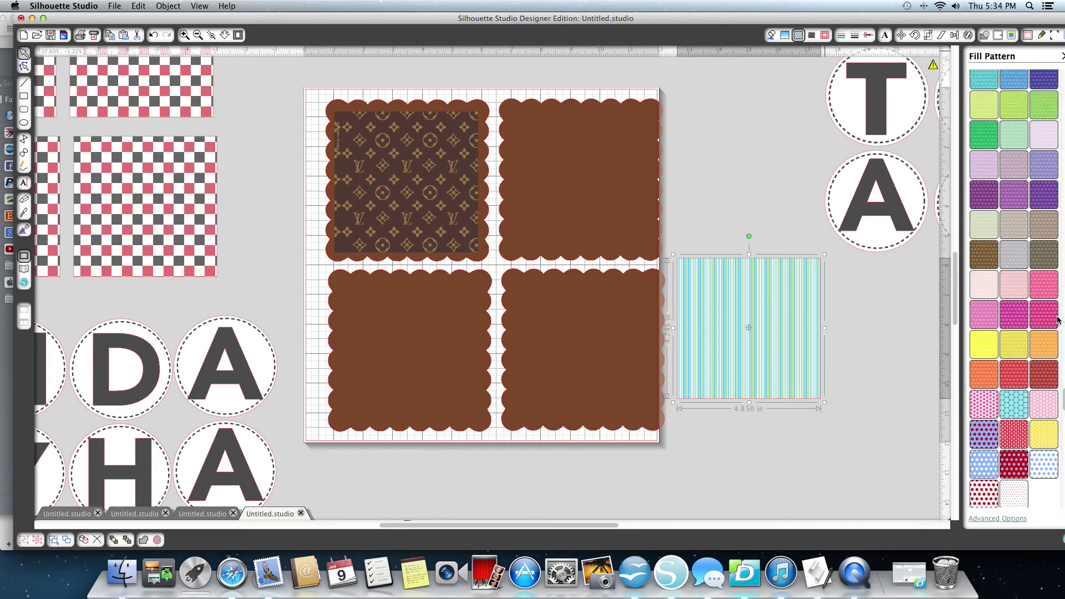
pyautogui.scroll(-5, 1062, 340)
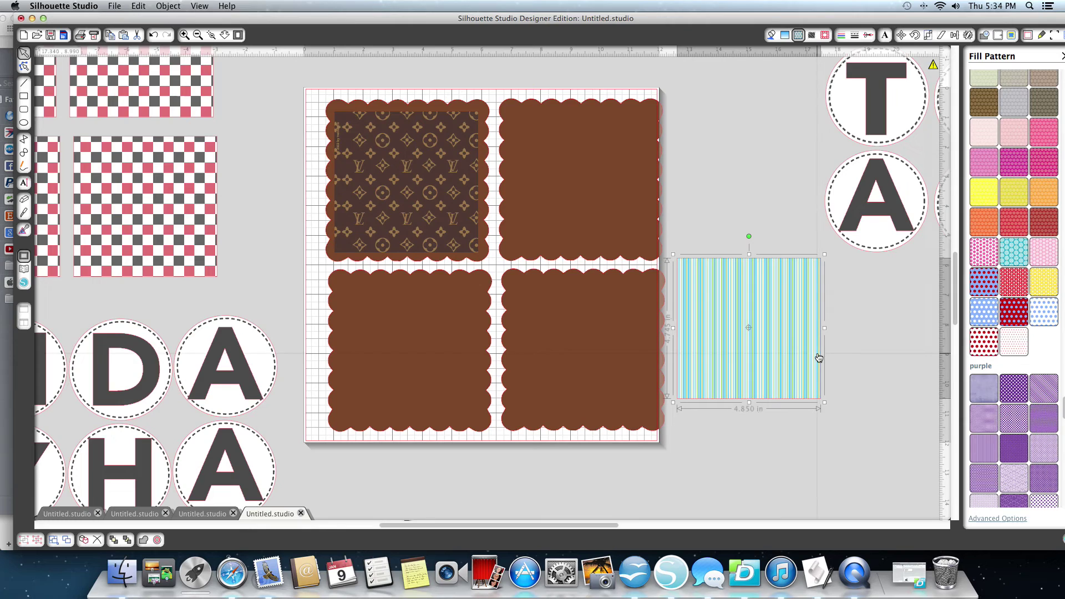
pyautogui.click(749, 352)
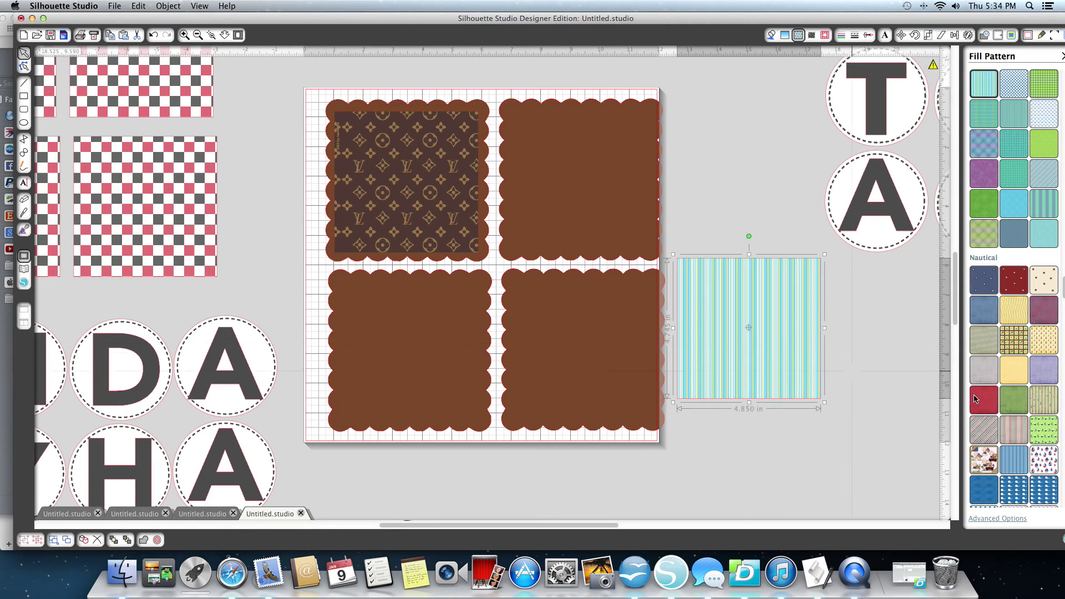
pyautogui.click(1016, 403)
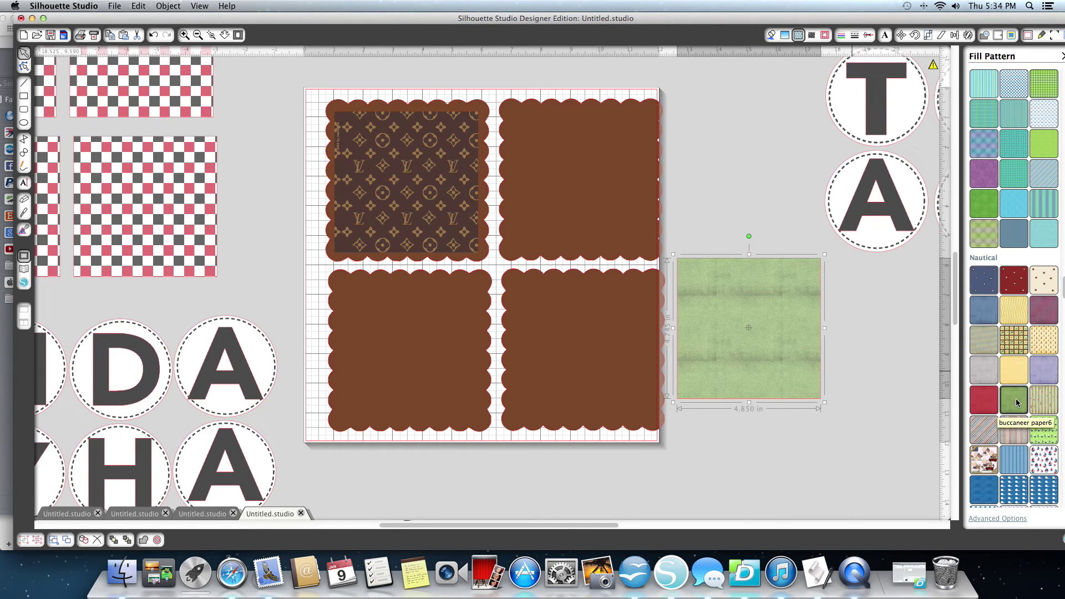
# - Select the T and A letter circles group and ungroup it
pyautogui.click(864, 214)
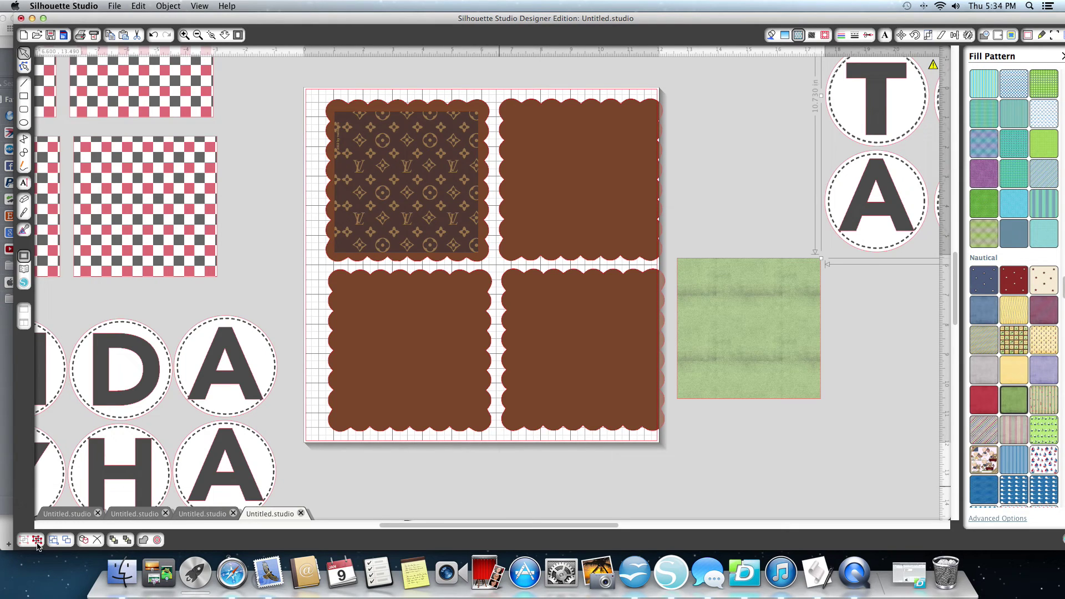
pyautogui.click(37, 541)
# - Ungroup the T and A circles and delete the letter A
pyautogui.click(842, 363)
pyautogui.click(859, 217)
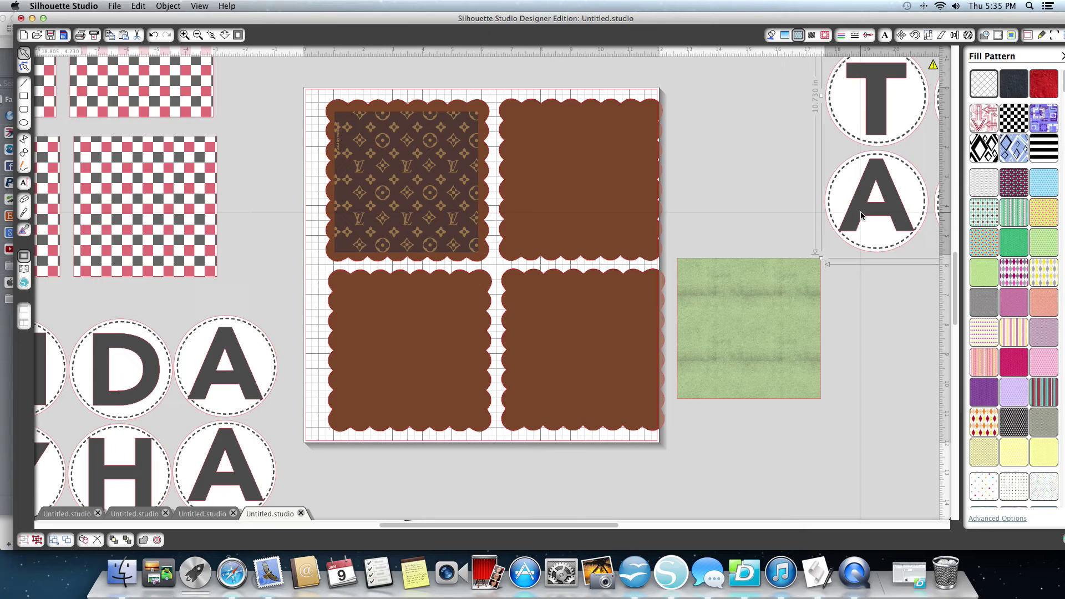
pyautogui.click(38, 541)
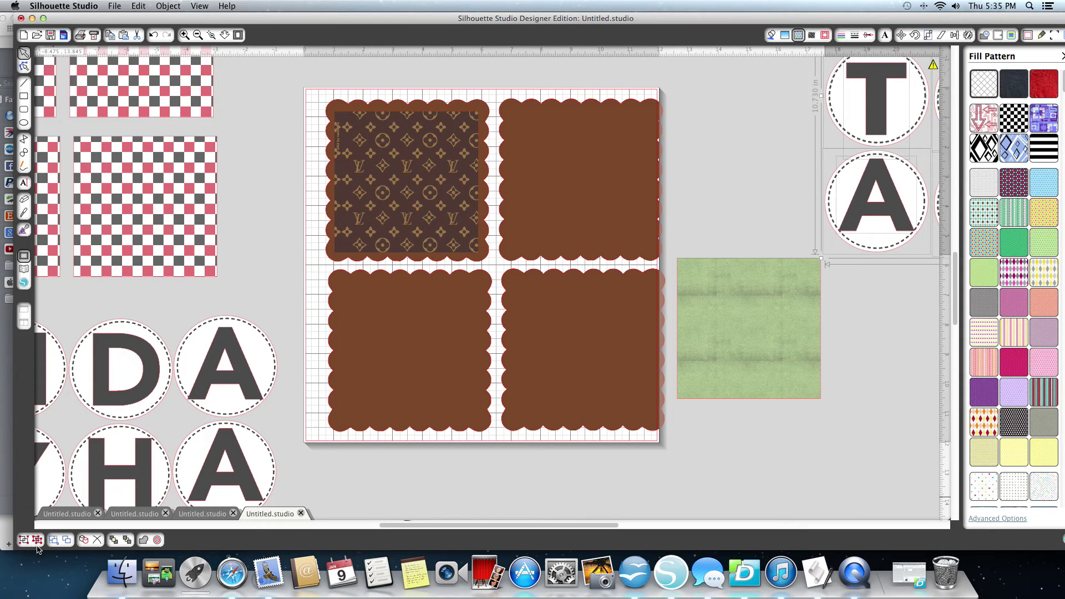
pyautogui.press('Delete')
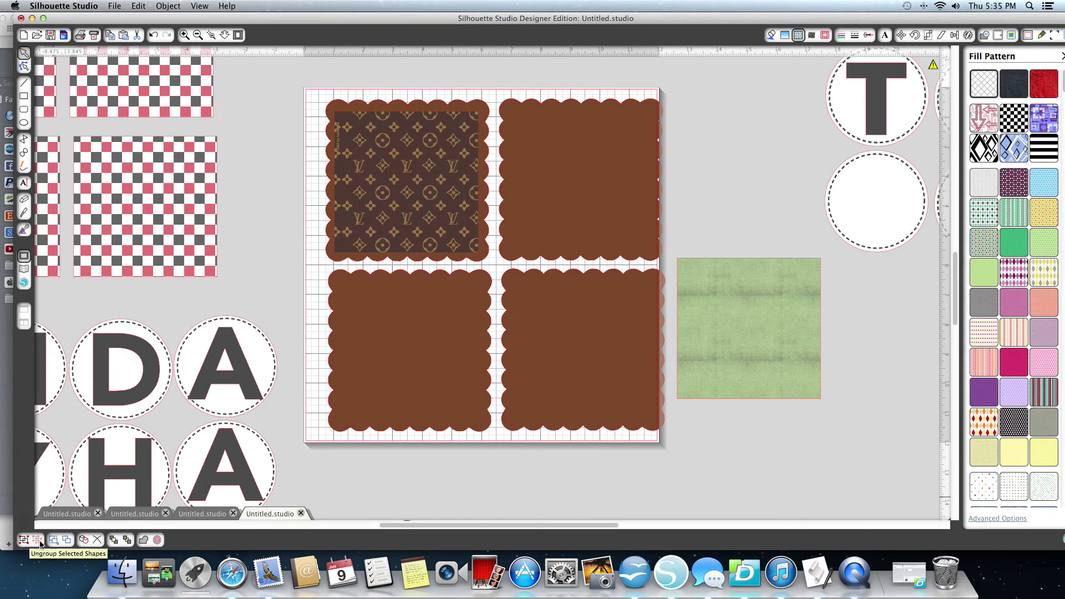
# - Colour the letter T lime green and fill its circle red
pyautogui.click(884, 87)
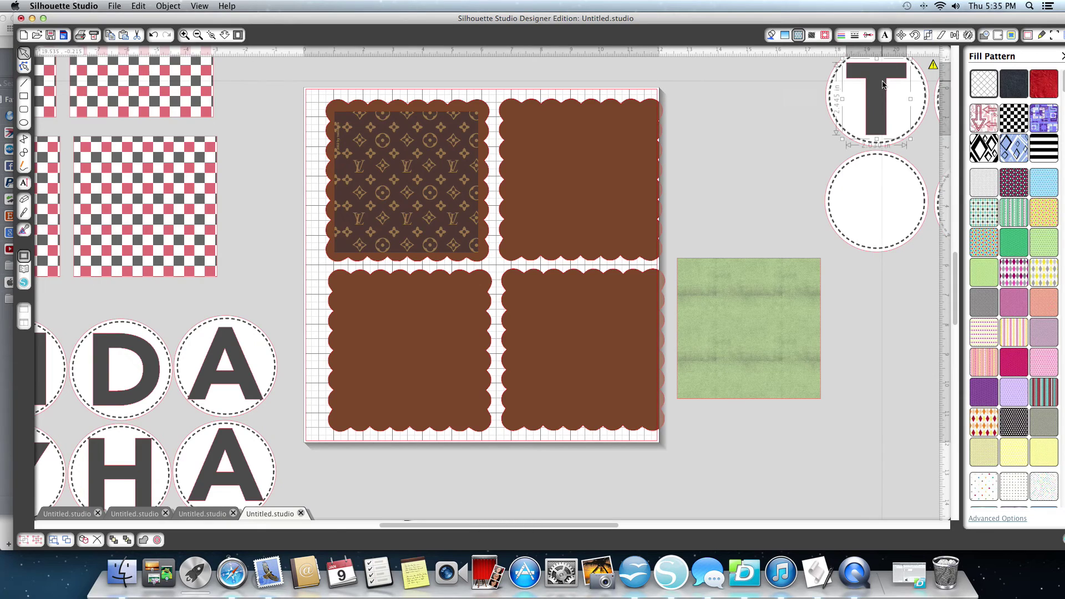
pyautogui.click(771, 34)
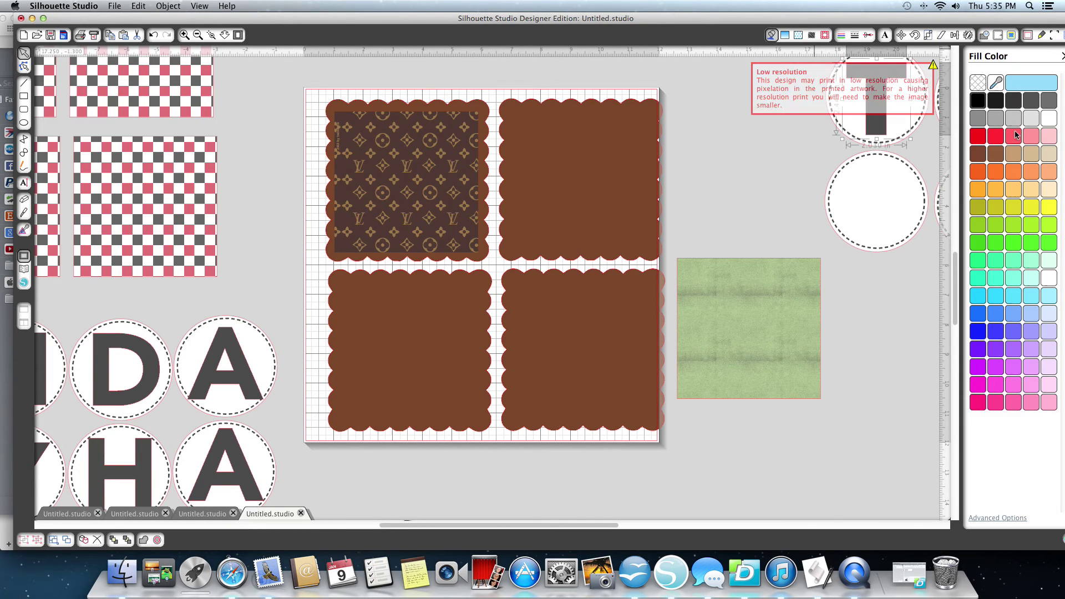
pyautogui.click(996, 224)
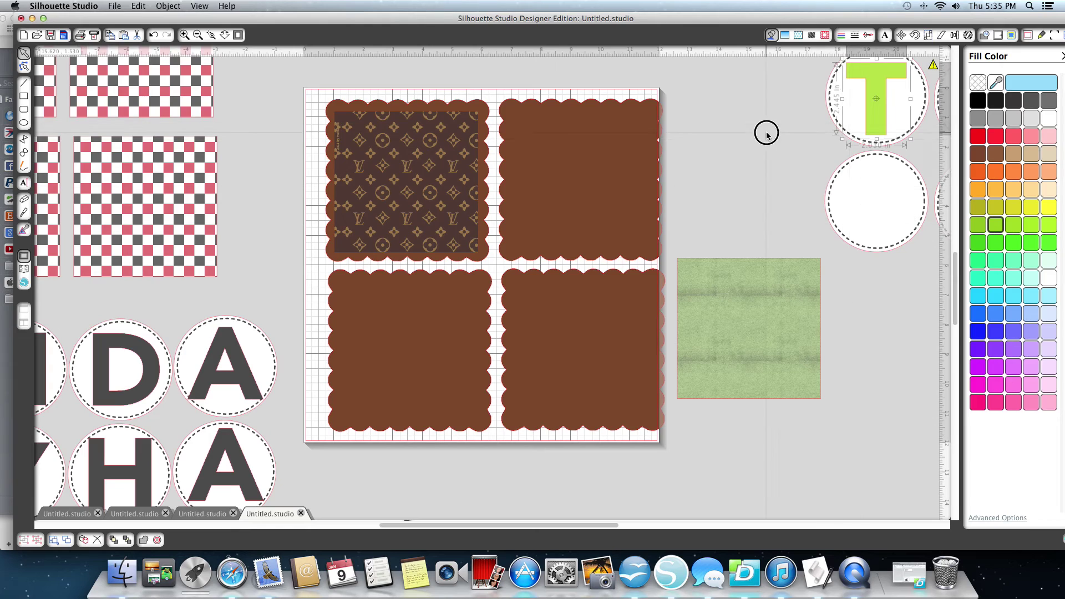
pyautogui.click(824, 122)
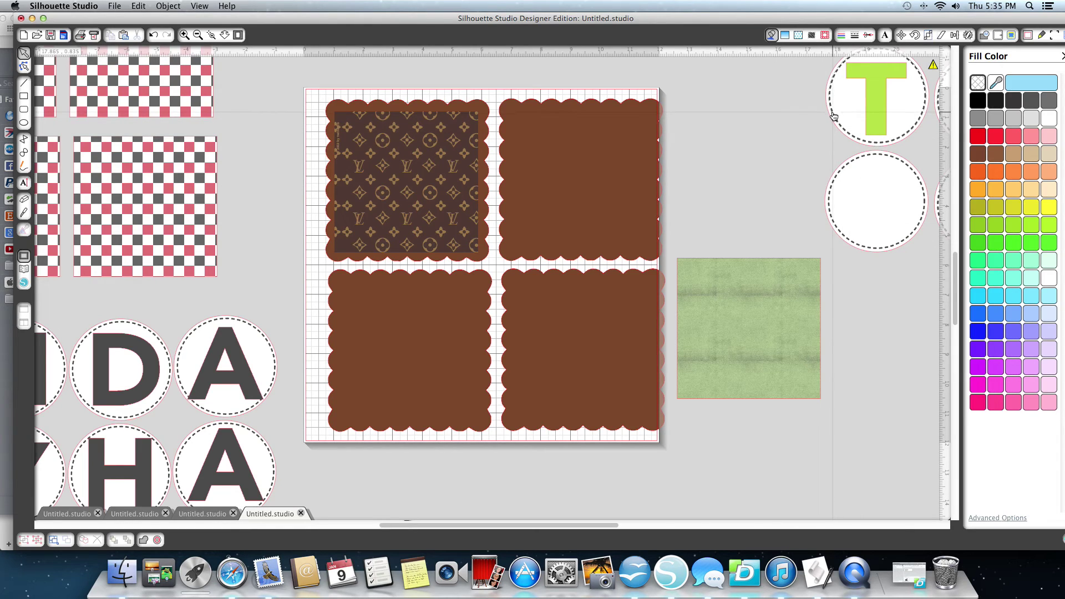
pyautogui.click(835, 119)
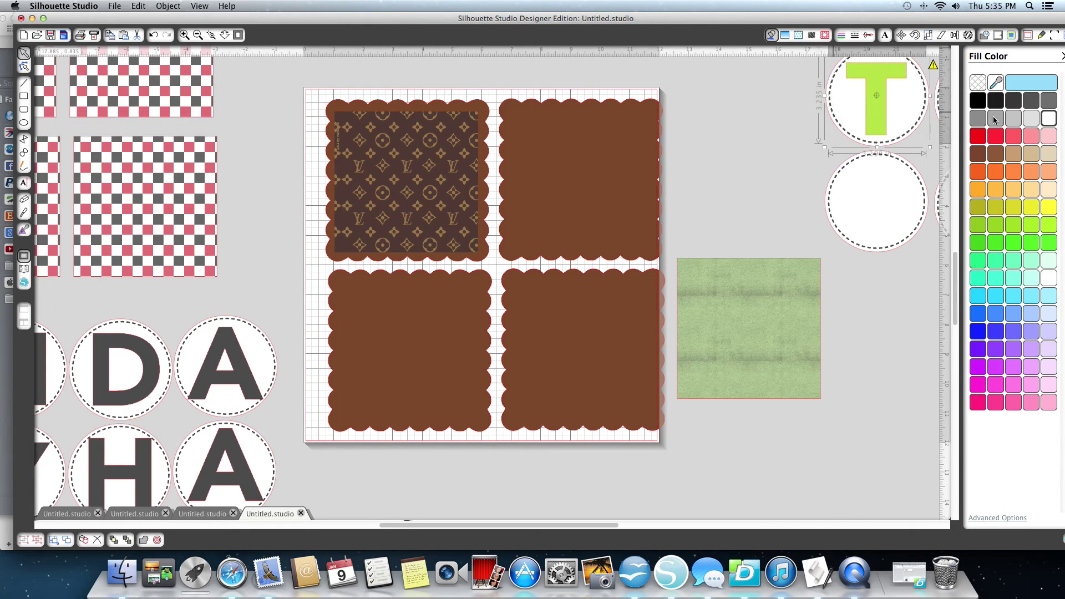
pyautogui.click(977, 138)
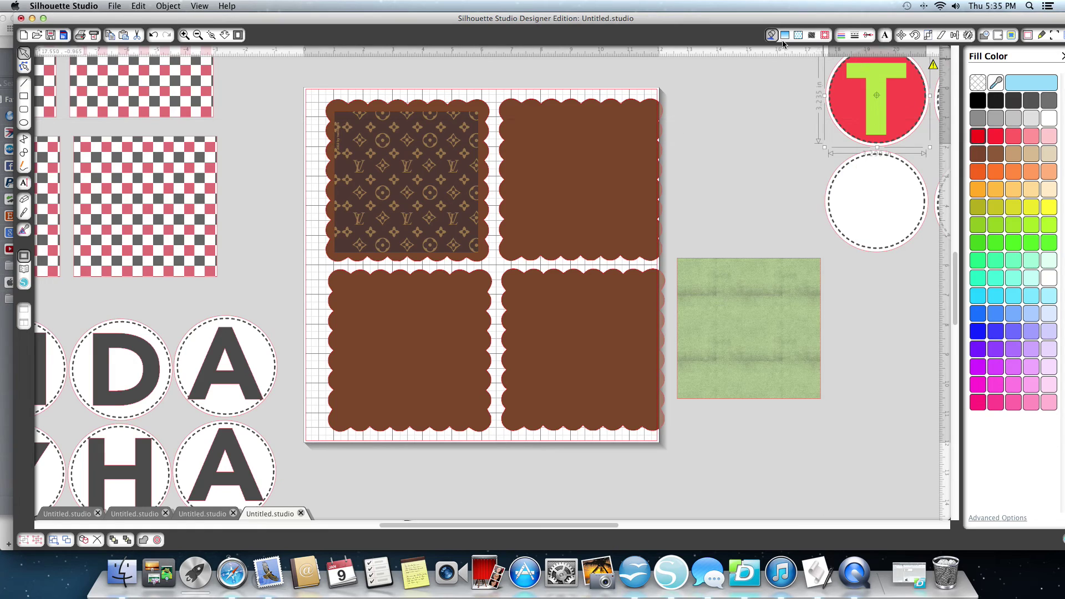
# - Undo the red circle fill and set the T circle's dashed outline colour to red
pyautogui.click(843, 36)
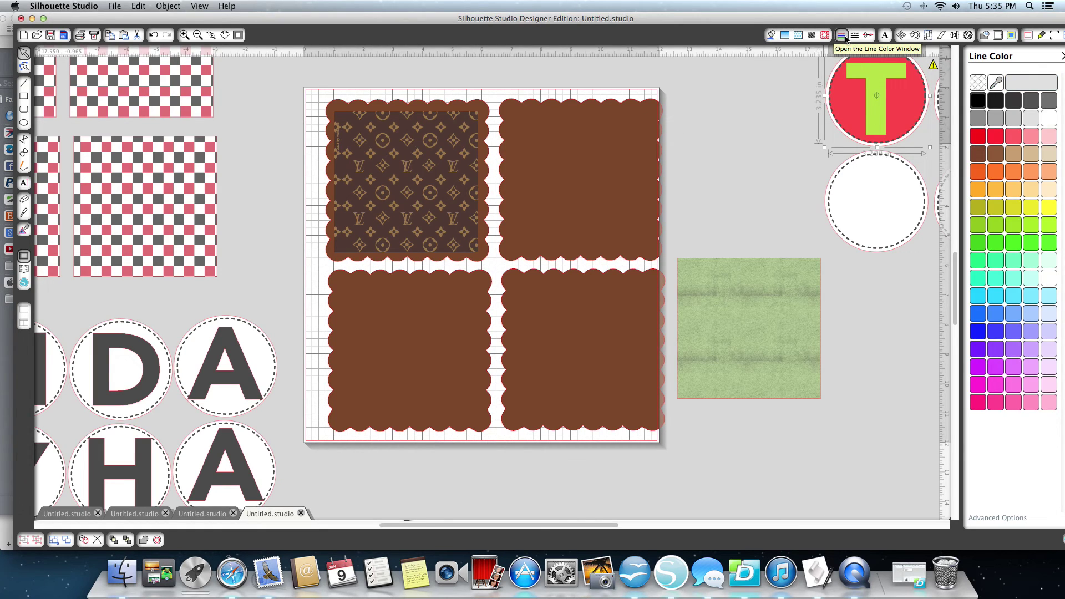
pyautogui.press('super+z')
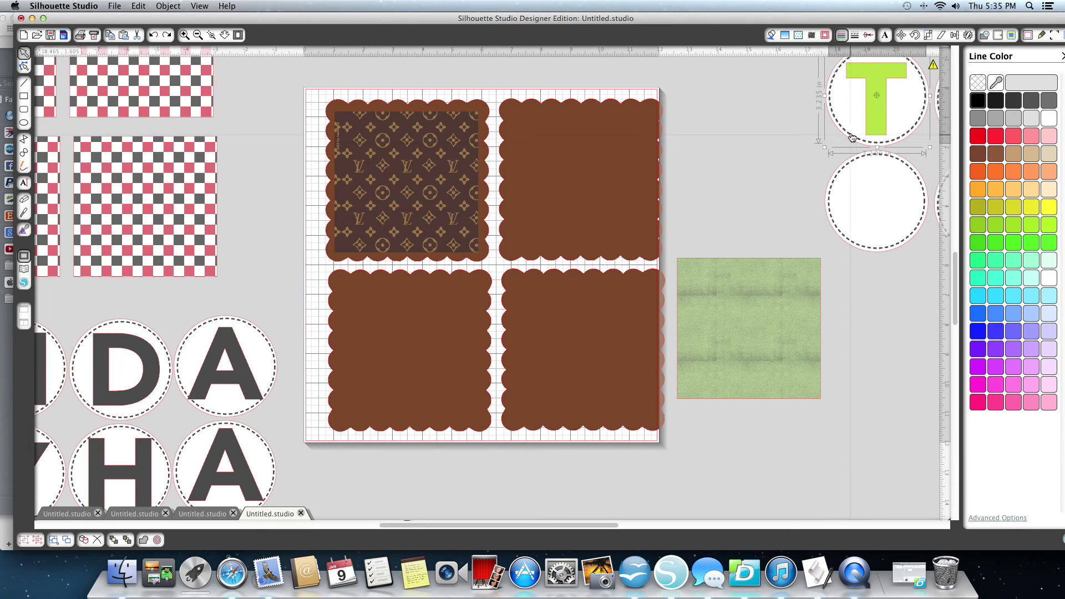
pyautogui.click(839, 124)
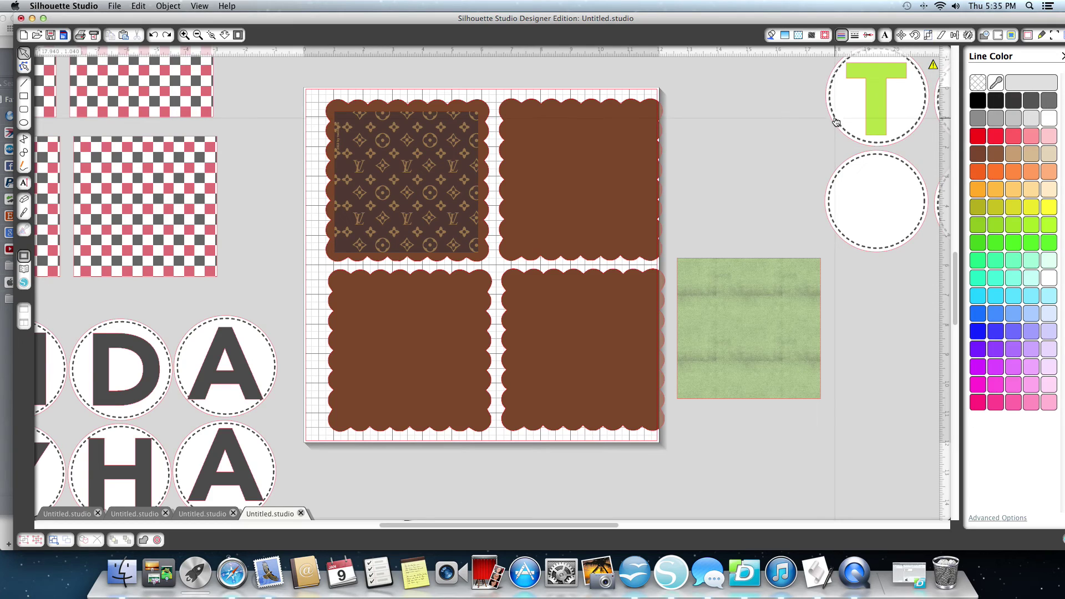
pyautogui.click(838, 123)
pyautogui.click(986, 140)
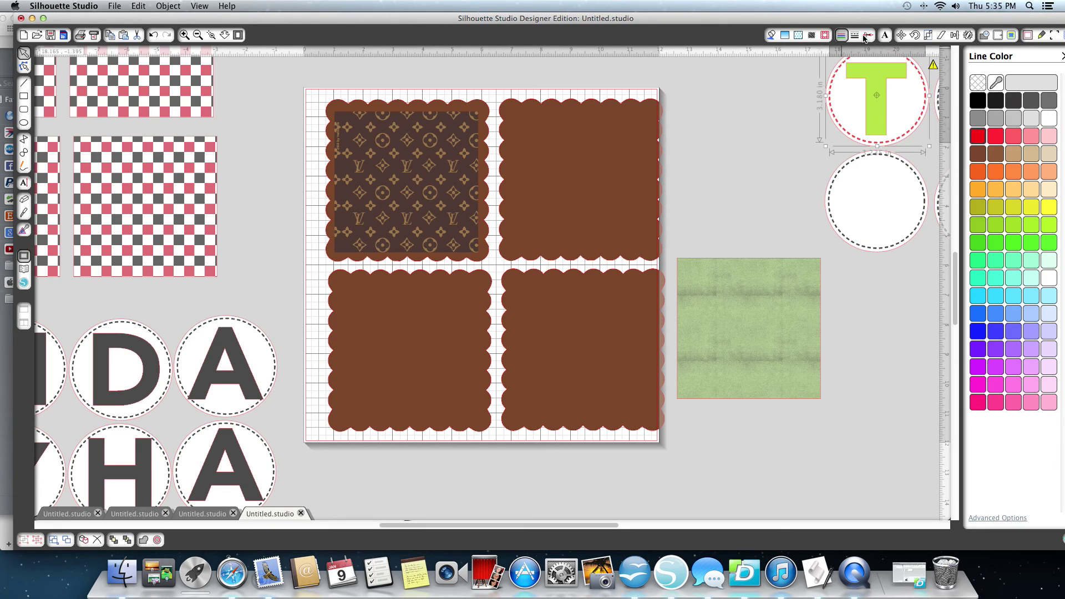
pyautogui.click(855, 36)
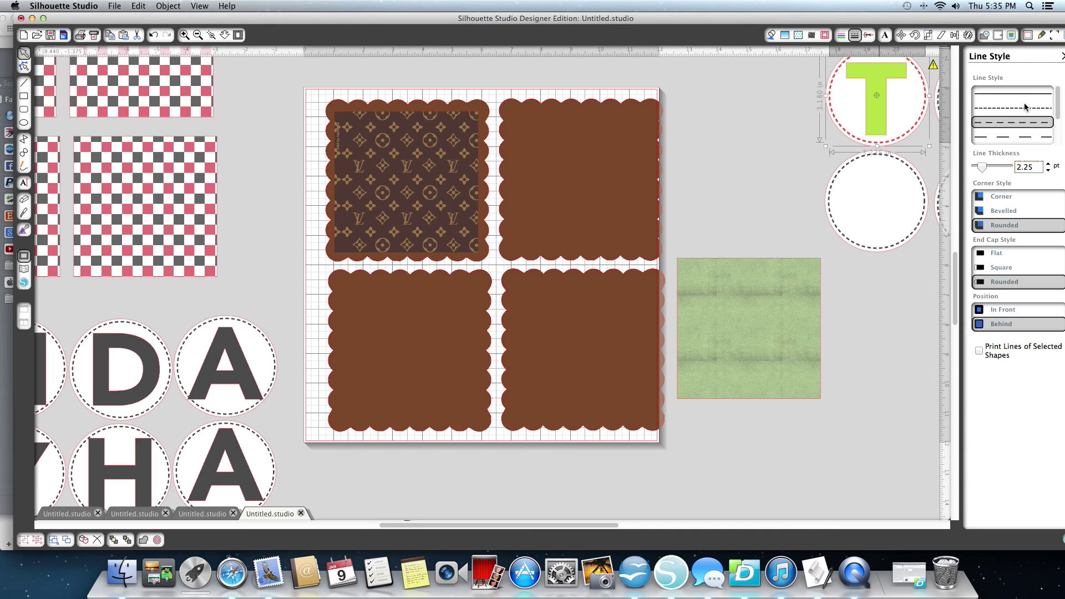
pyautogui.click(842, 37)
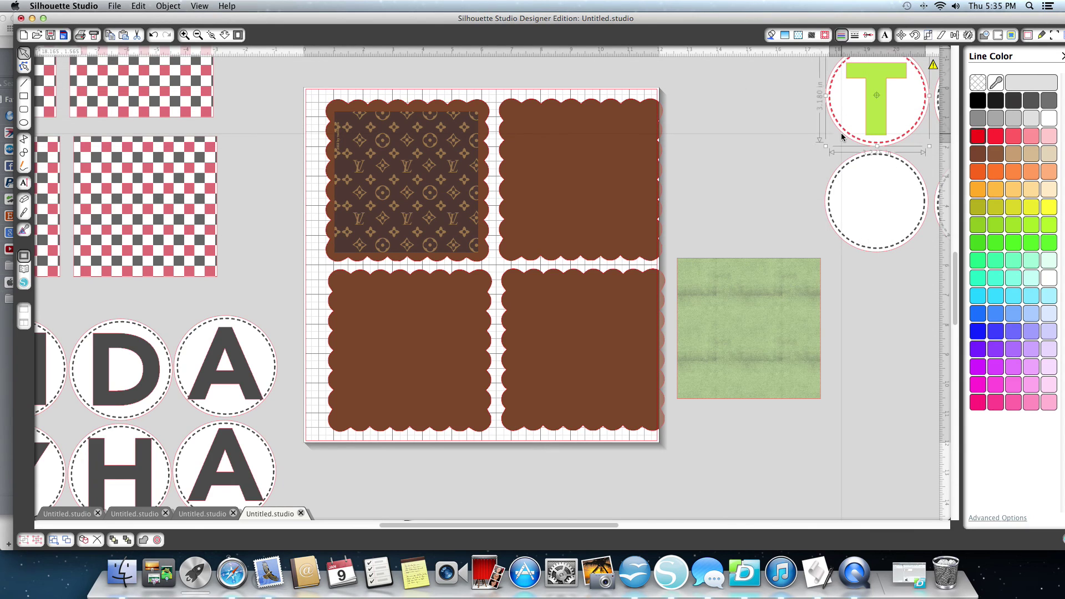
# - Fill the T circle with the red arrow pattern from the Fill Pattern library
pyautogui.click(798, 35)
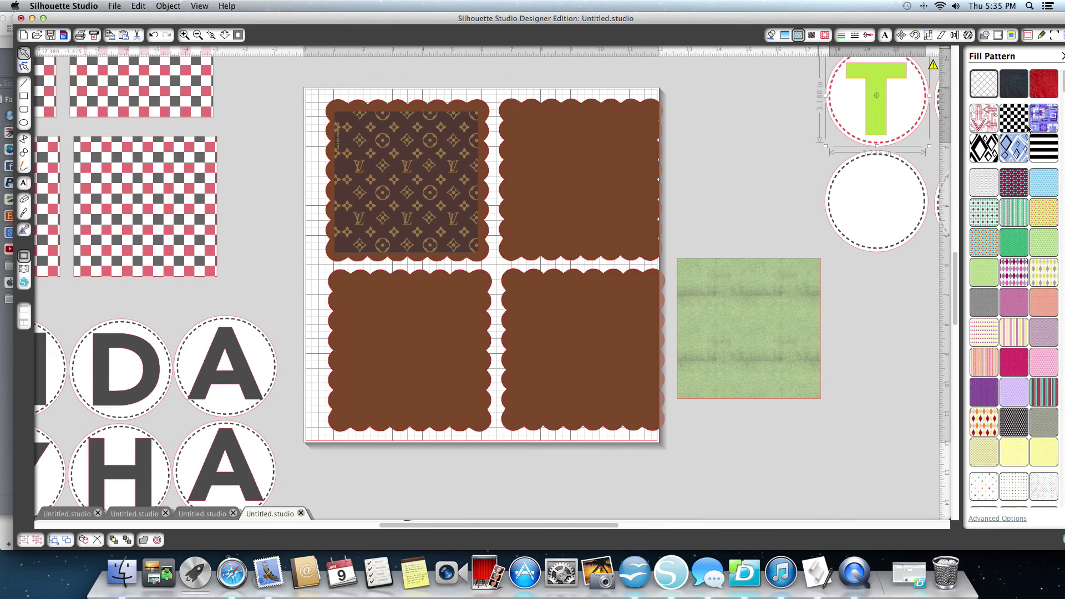
pyautogui.click(980, 121)
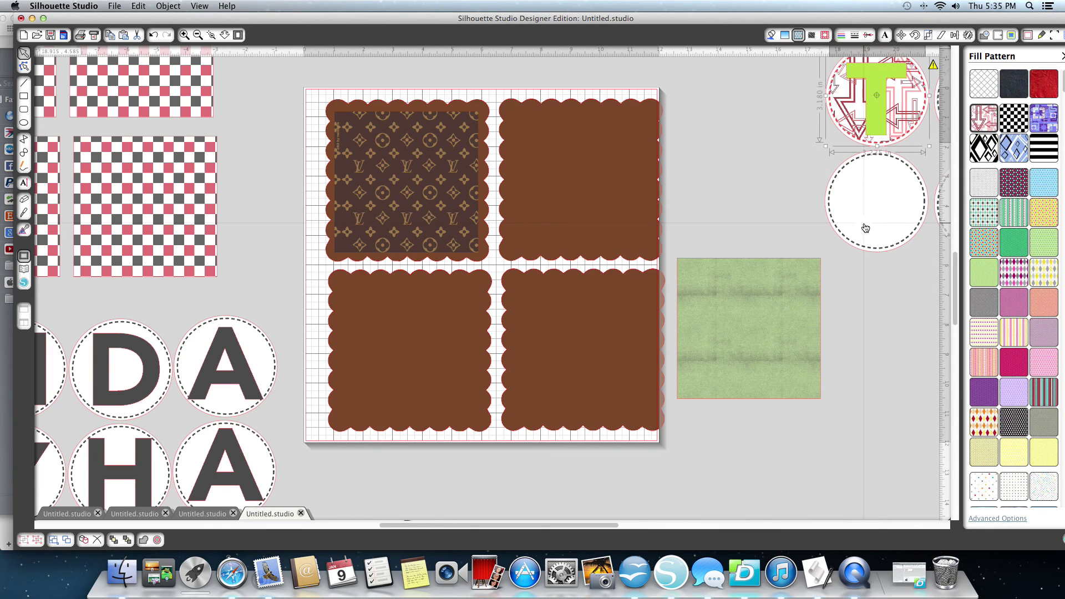
pyautogui.hscroll(1, 866, 229)
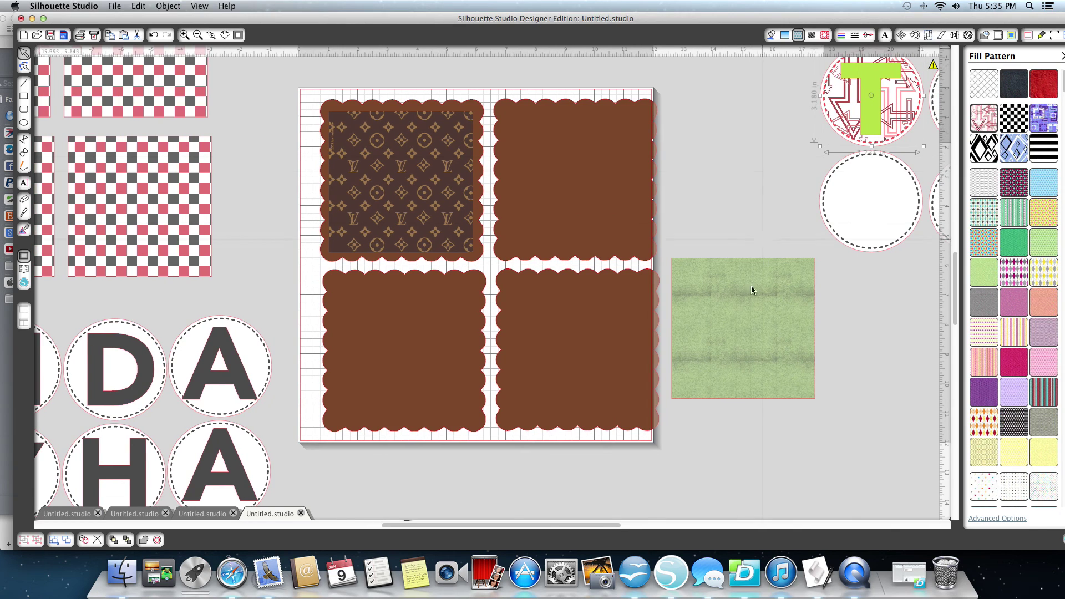